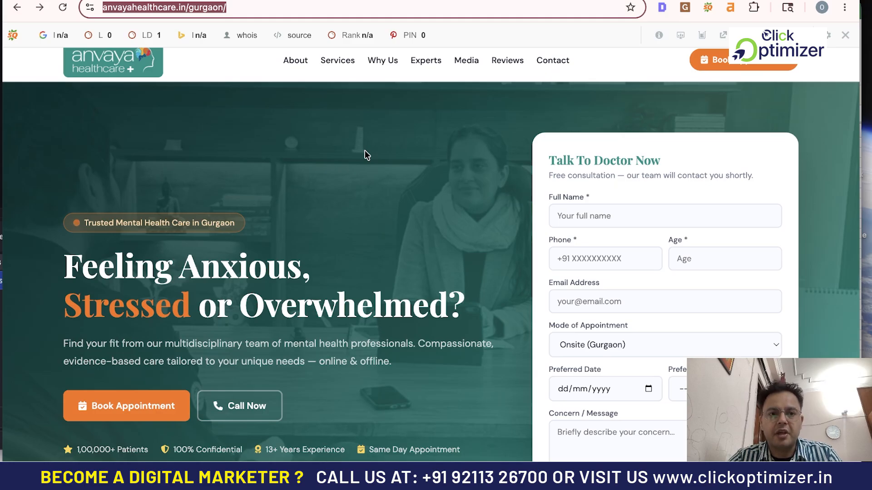
# Examine the Anvaya Healthcare Gurgaon landing page with its appointment form and the matching thankyou.html page
pyautogui.scroll(-2, 399, 200)
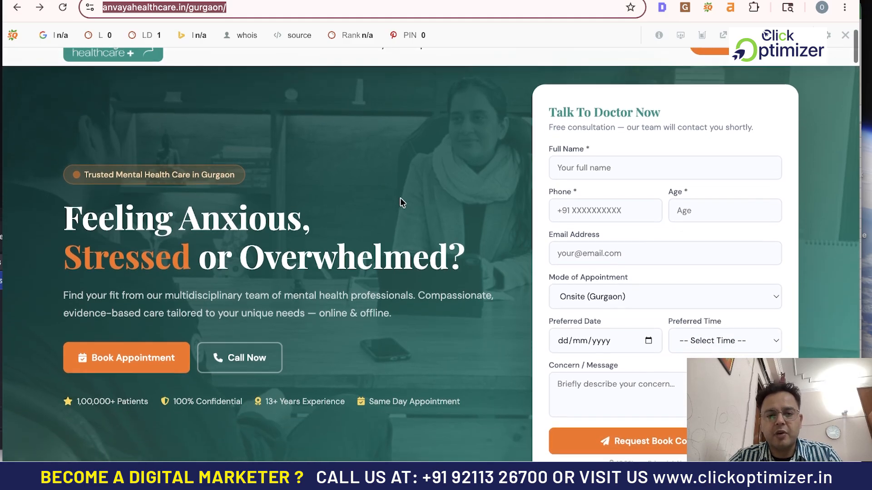
pyautogui.scroll(-1, 400, 202)
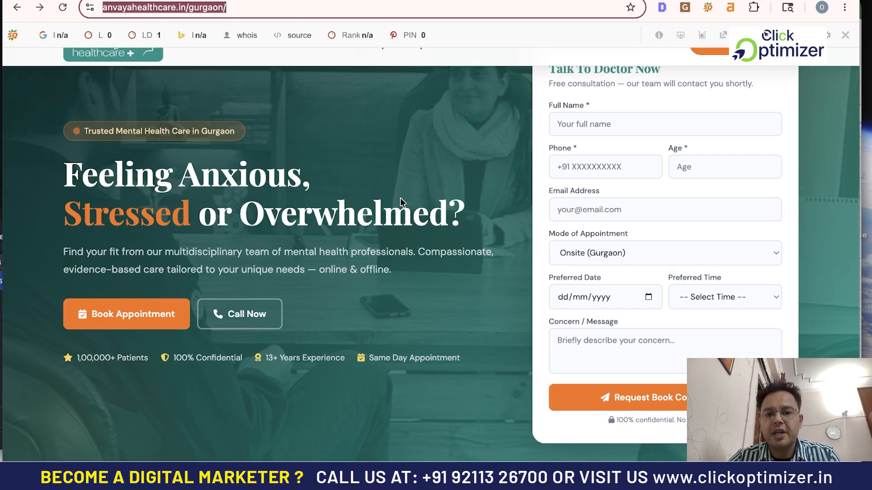
pyautogui.scroll(3, 400, 202)
pyautogui.scroll(-3, 639, 296)
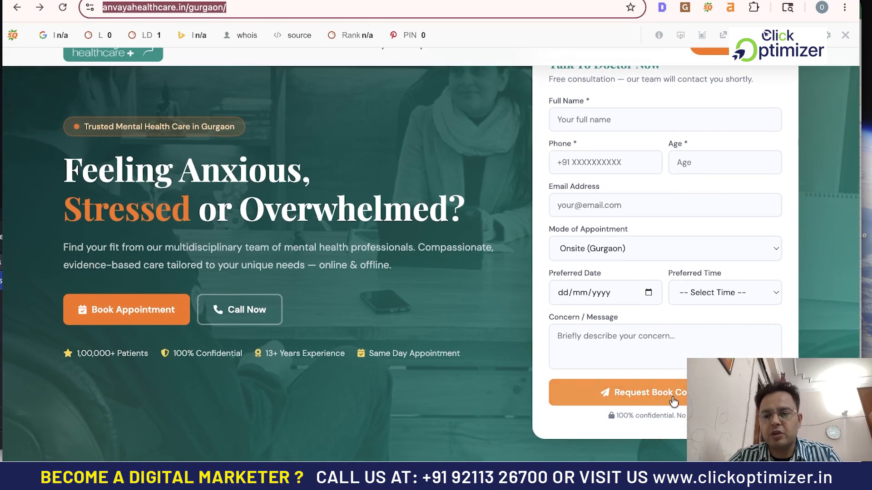
pyautogui.click(42, 8)
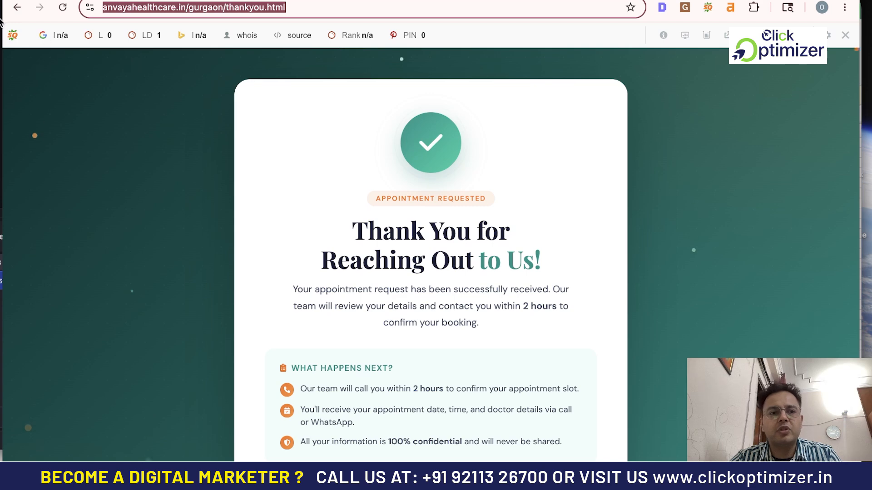
pyautogui.click(18, 8)
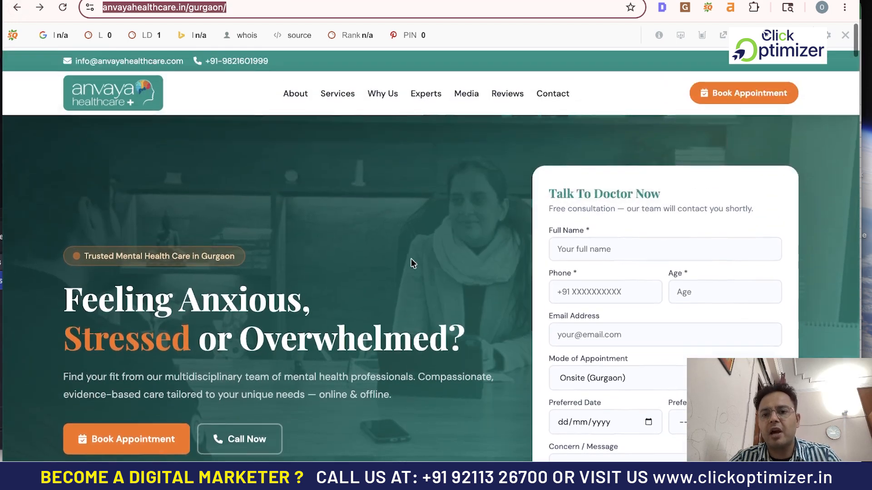
pyautogui.scroll(-2, 410, 259)
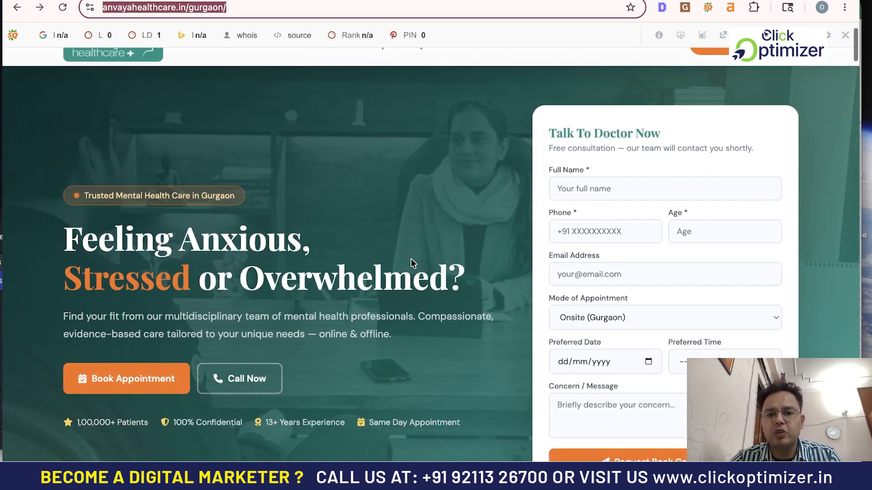
pyautogui.scroll(-1, 412, 262)
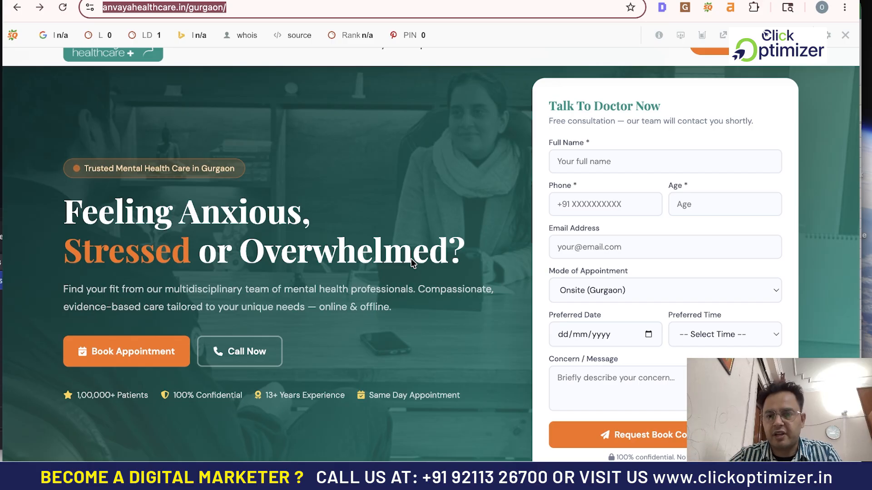
pyautogui.click(40, 8)
pyautogui.scroll(-2, 460, 262)
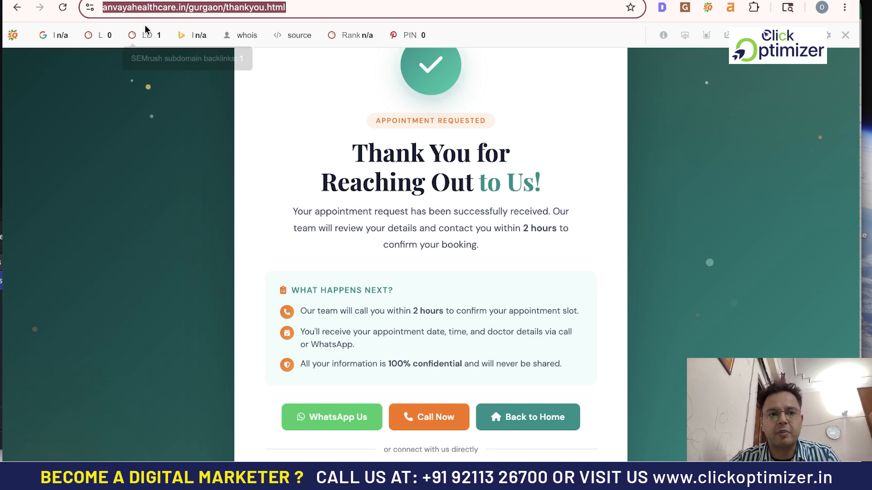
# Switch to Google Analytics and open the Events settings under Data display for the Officekhojo.in property
pyautogui.click(345, 1)
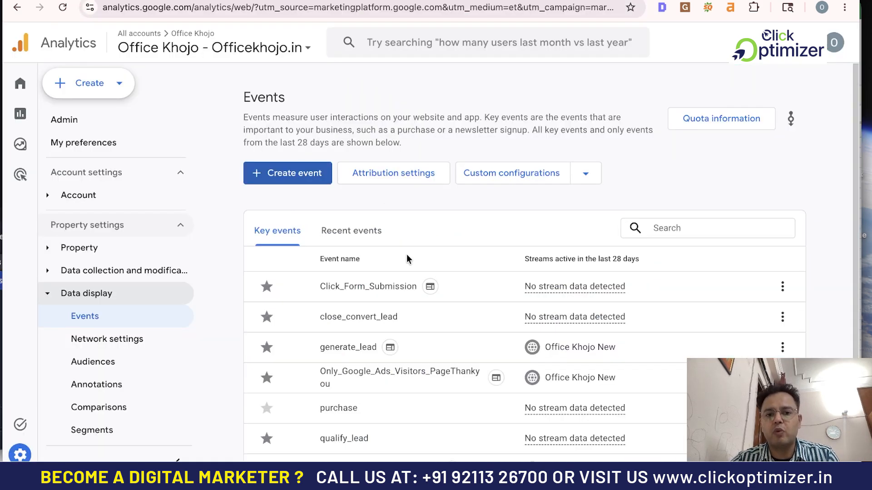
pyautogui.click(24, 87)
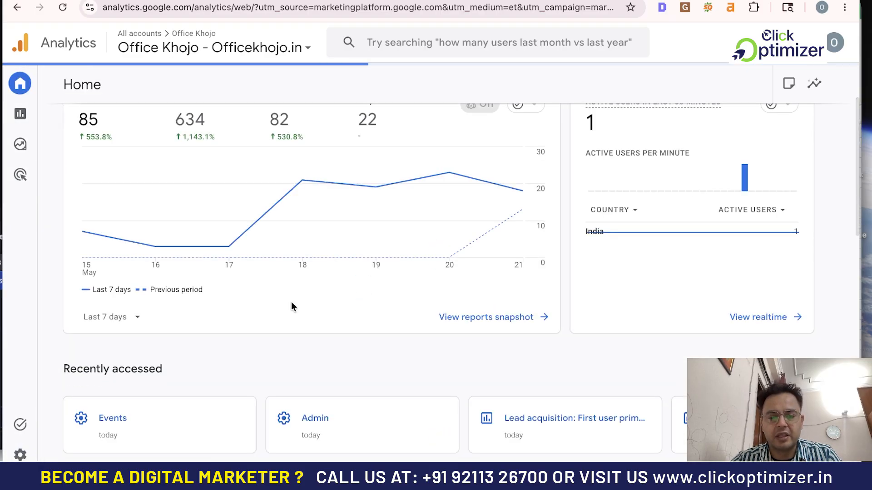
pyautogui.scroll(-4, 292, 308)
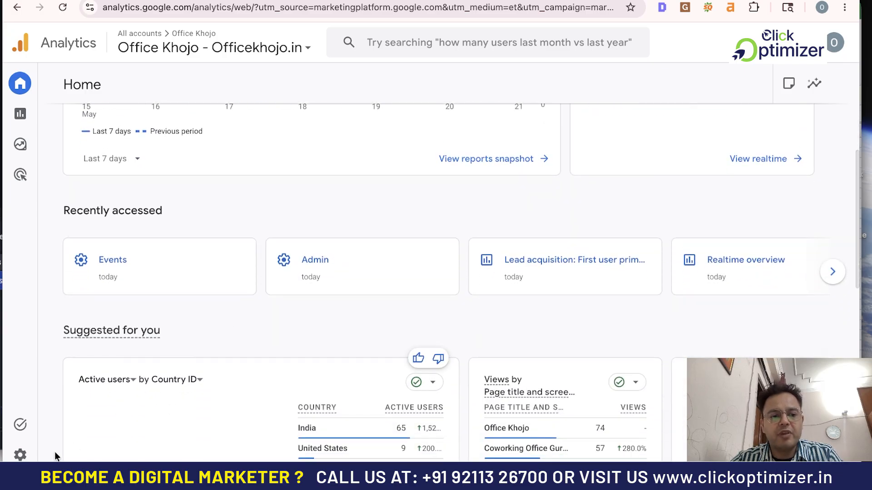
pyautogui.click(36, 456)
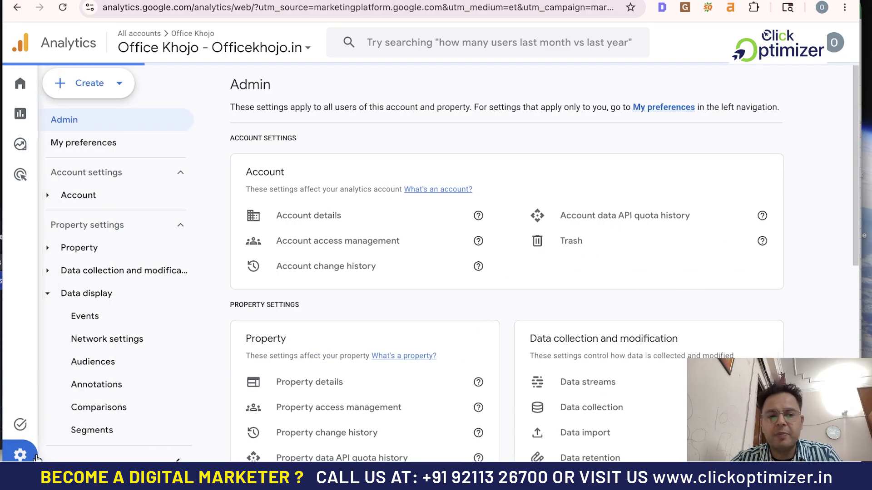
pyautogui.scroll(-3, 357, 382)
pyautogui.scroll(-6, 356, 379)
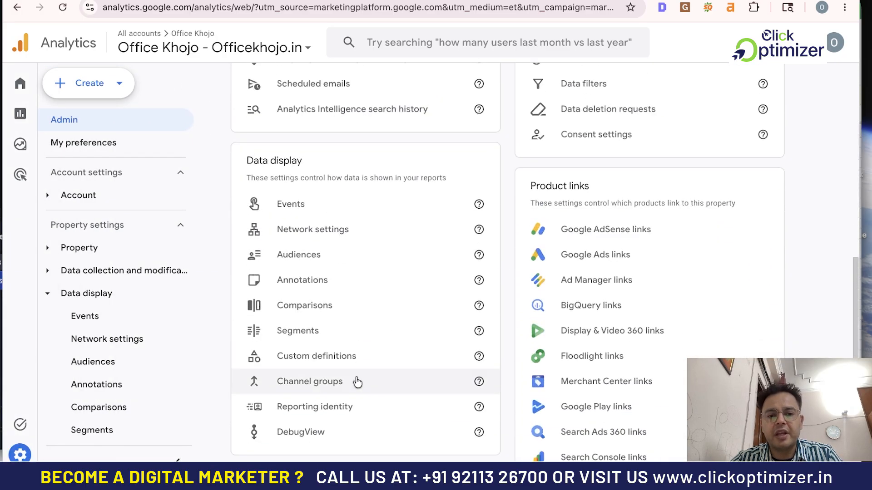
pyautogui.click(327, 195)
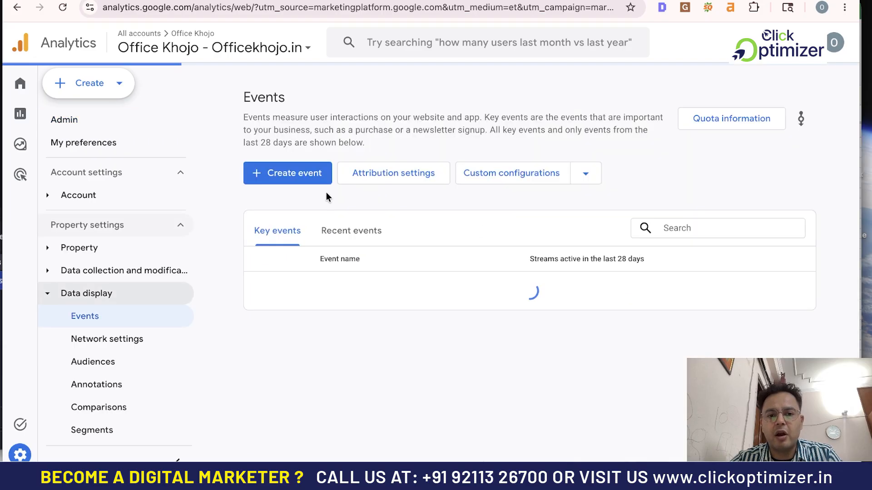
# Start creating a new event and name it Thank_you_Page_Load_Leads_Test
pyautogui.scroll(-1, 414, 243)
pyautogui.scroll(1, 414, 245)
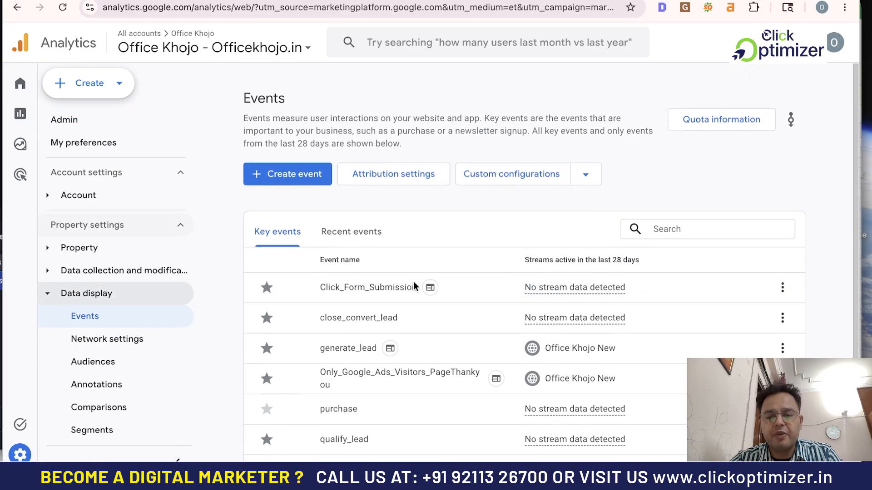
pyautogui.scroll(-2, 414, 281)
pyautogui.scroll(1, 420, 341)
pyautogui.scroll(1, 421, 345)
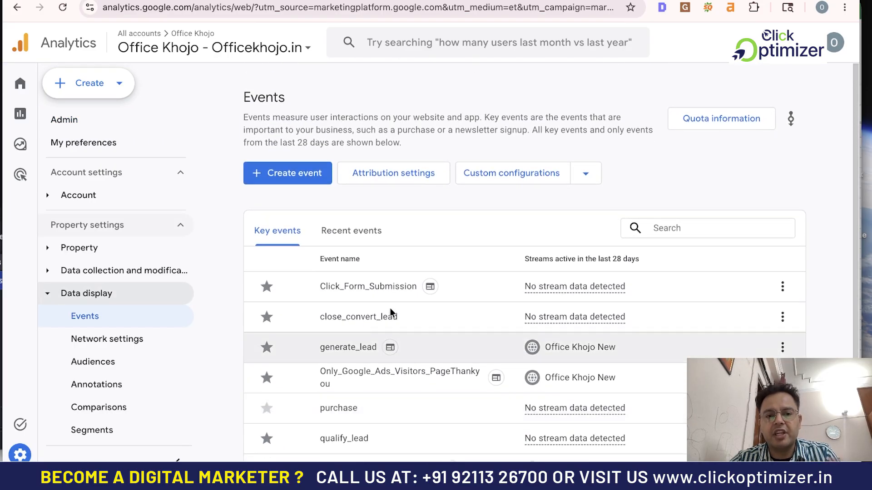
pyautogui.click(296, 180)
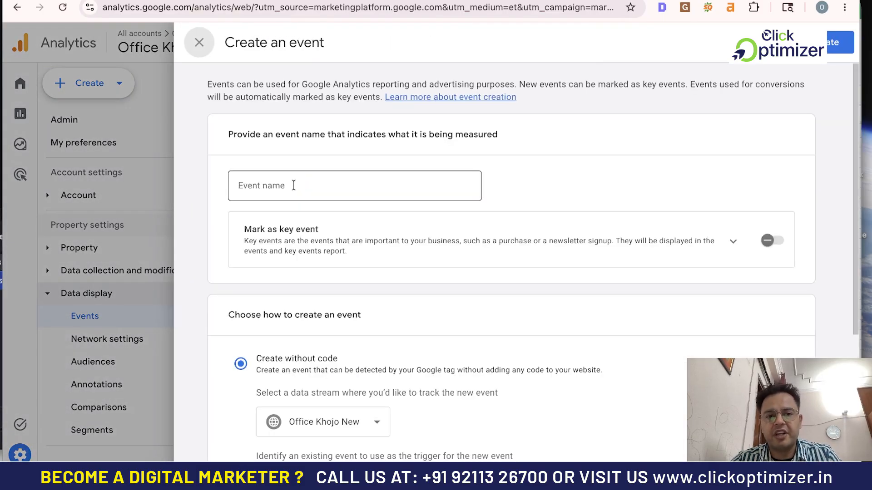
pyautogui.click(294, 185)
pyautogui.write('Thank_you_Page_Load_Leads')
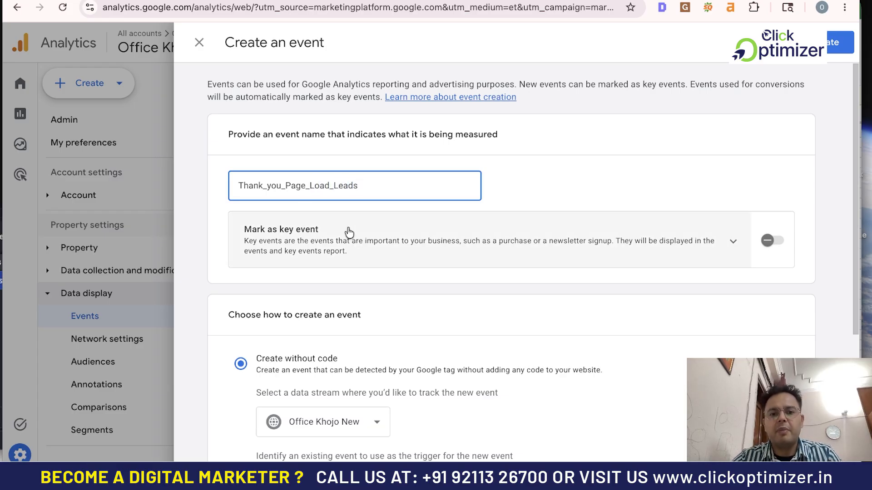
pyautogui.scroll(-1, 356, 236)
pyautogui.scroll(-1, 381, 260)
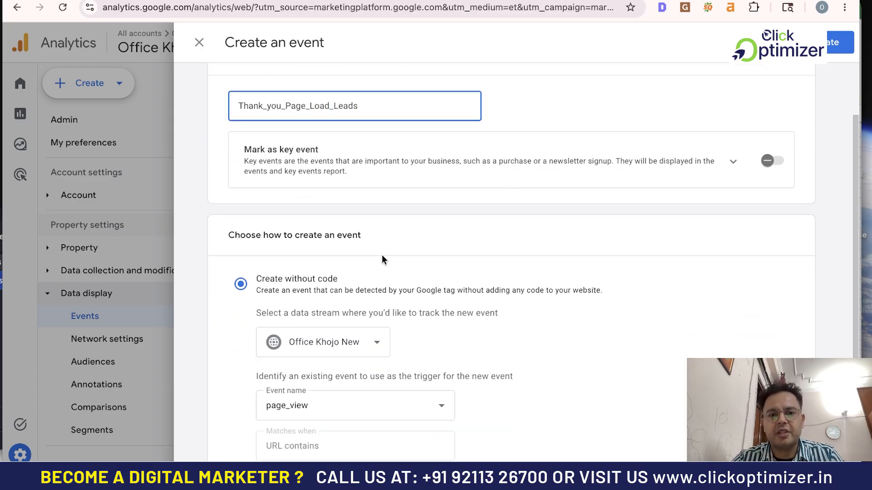
pyautogui.write('_Test')
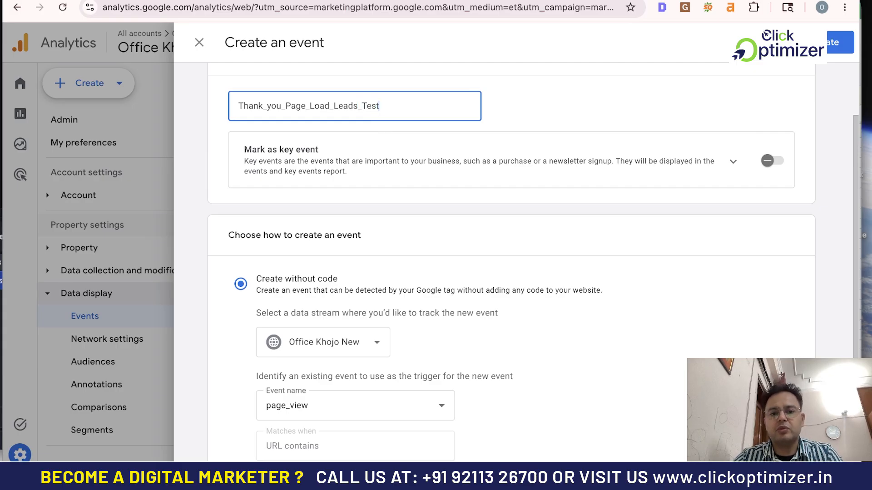
# Mark the new Thank_you_Page_Load_Leads_Test event as a key event
pyautogui.scroll(-4, 466, 206)
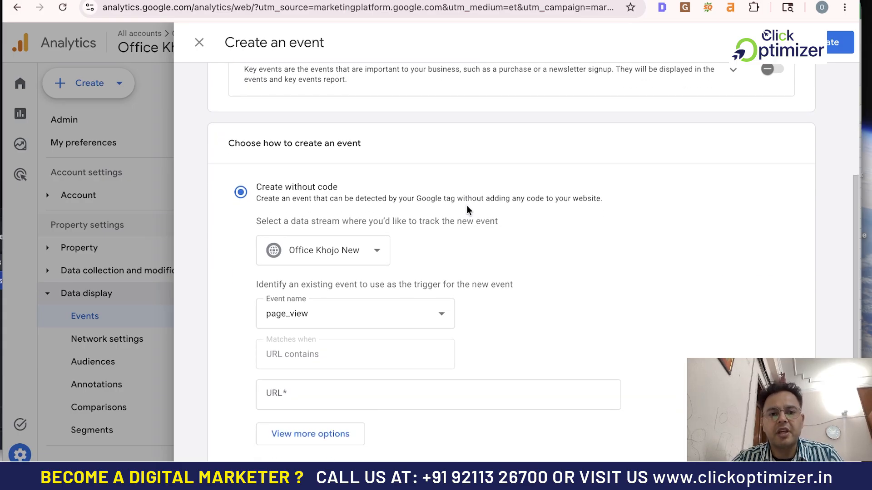
pyautogui.scroll(1, 468, 210)
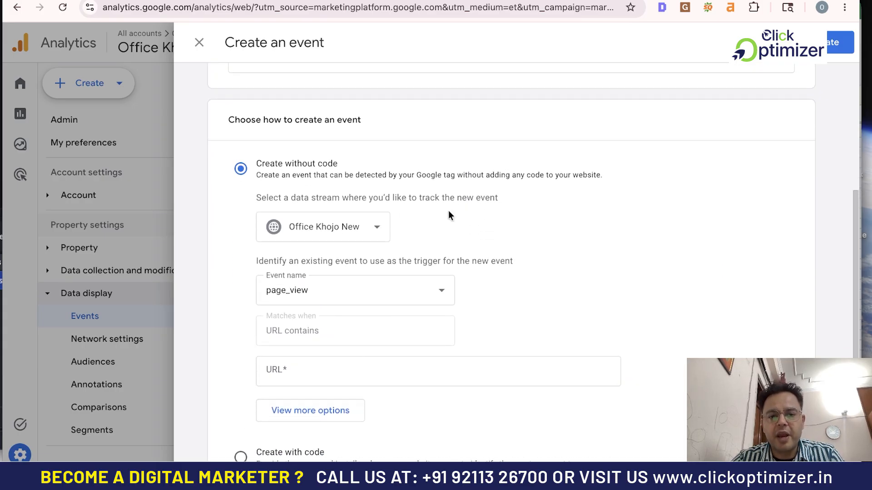
pyautogui.scroll(3, 450, 216)
pyautogui.scroll(1, 451, 193)
pyautogui.scroll(-4, 451, 192)
pyautogui.scroll(2, 494, 196)
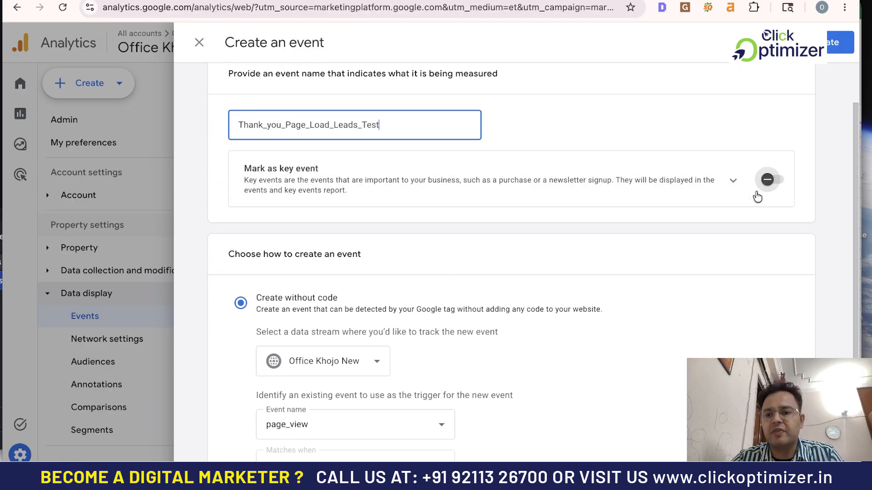
pyautogui.click(769, 180)
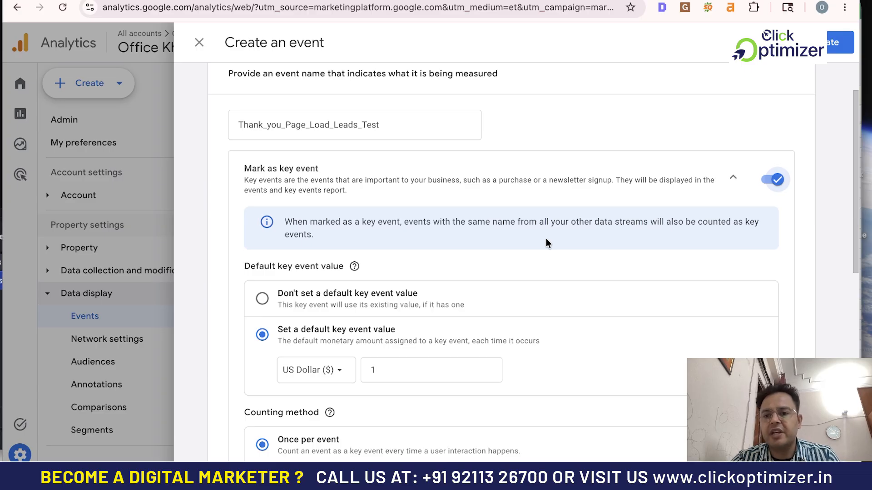
# Inspect the code-free creation settings and the detailed matching conditions, and return to the event form without saving
pyautogui.scroll(-3, 543, 287)
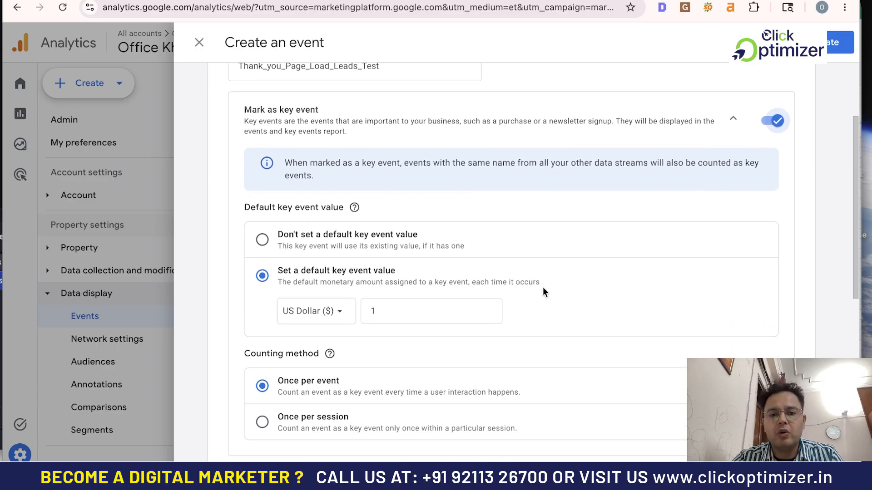
pyautogui.scroll(-6, 543, 288)
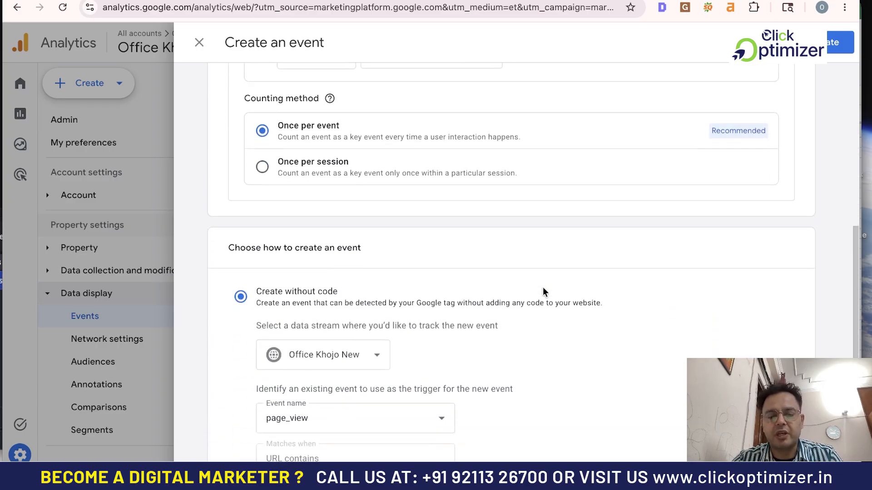
pyautogui.scroll(-2, 543, 286)
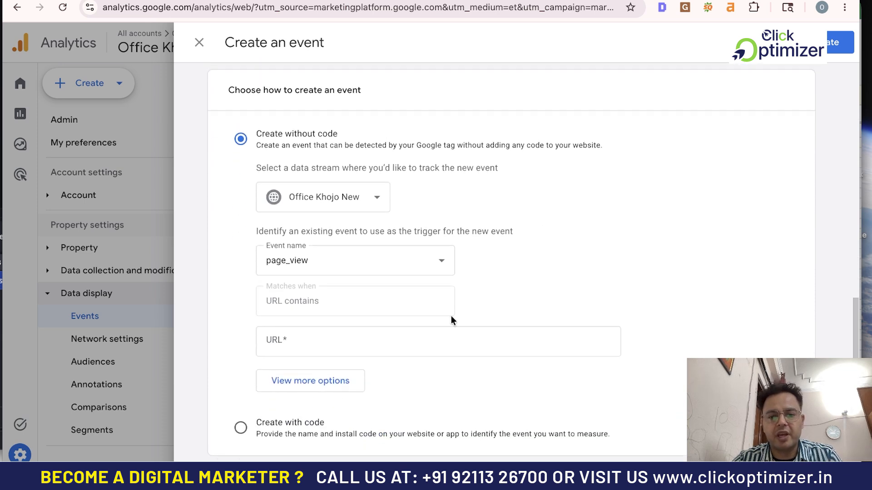
pyautogui.click(311, 381)
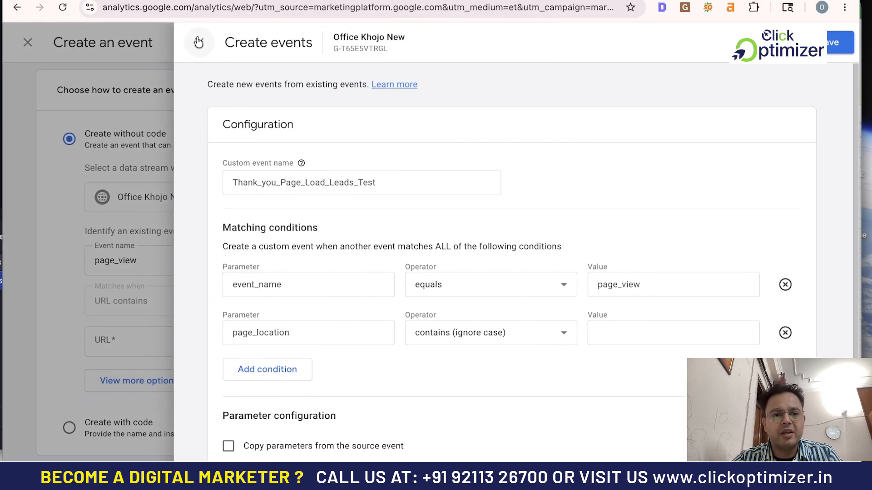
pyautogui.click(198, 43)
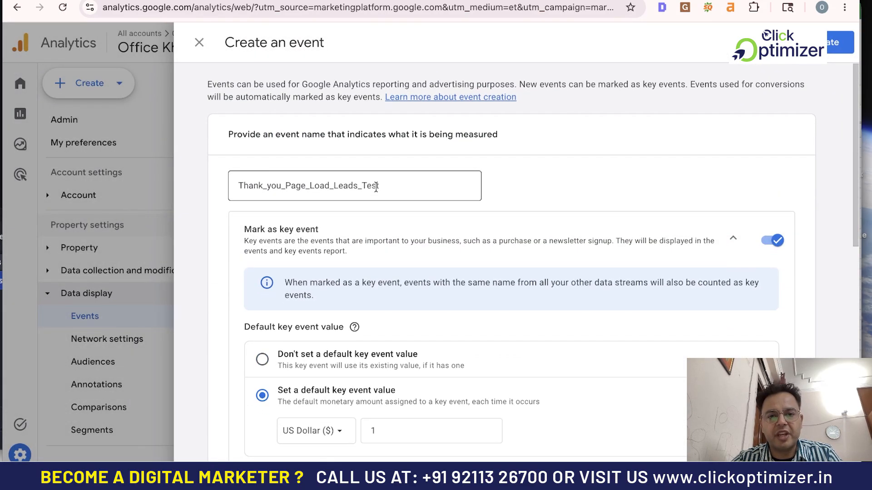
# Review the event name, the default key event value and the counting method options of the new event
pyautogui.scroll(-10, 403, 311)
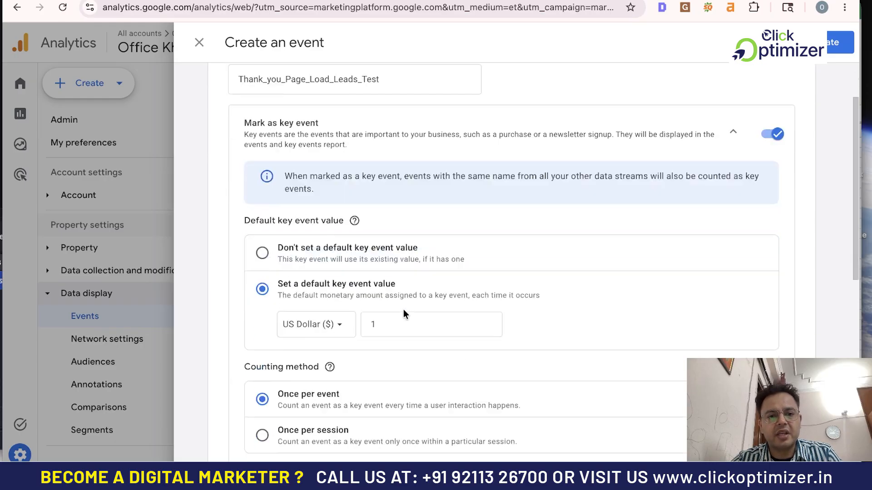
pyautogui.scroll(10, 395, 283)
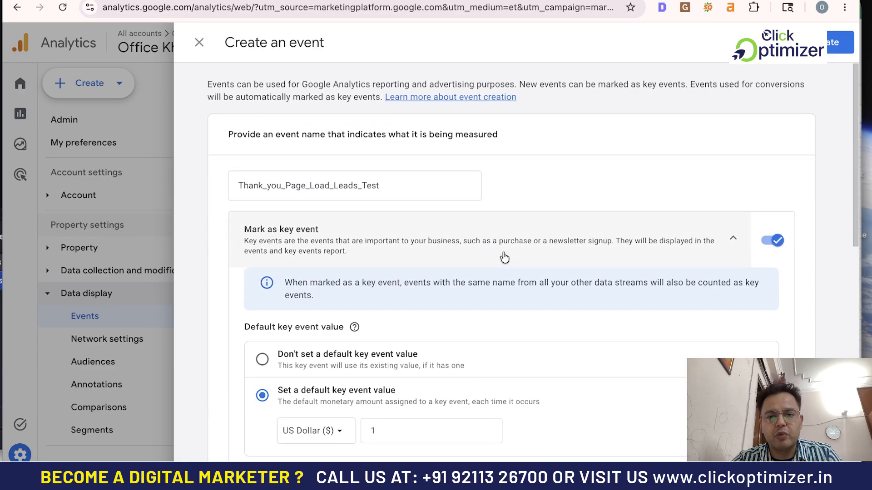
pyautogui.scroll(-1, 417, 348)
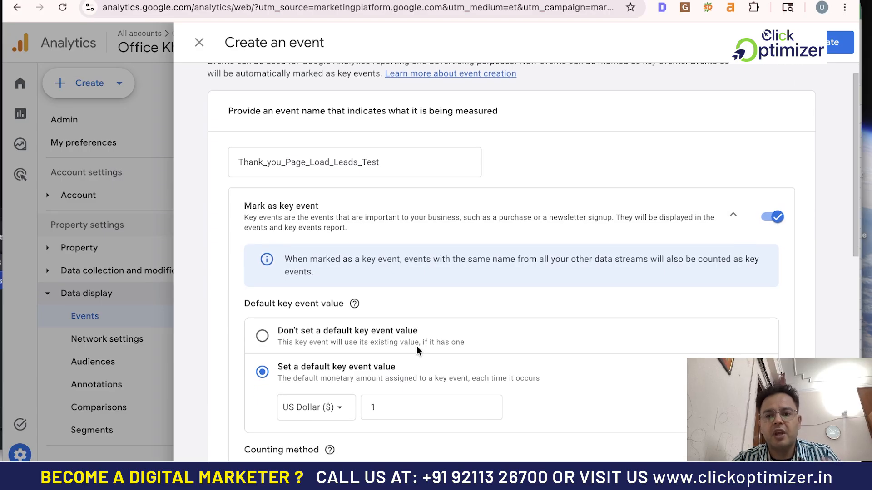
pyautogui.scroll(-1, 416, 346)
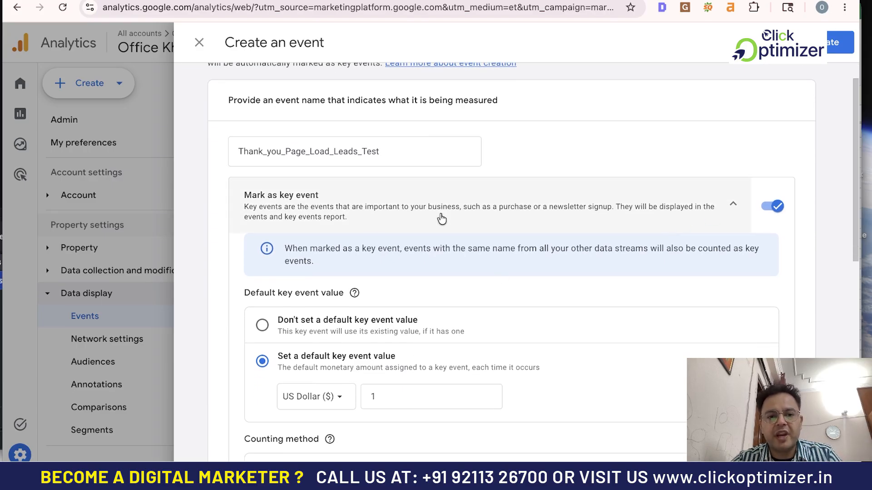
pyautogui.scroll(-4, 355, 290)
pyautogui.moveTo(355, 292)
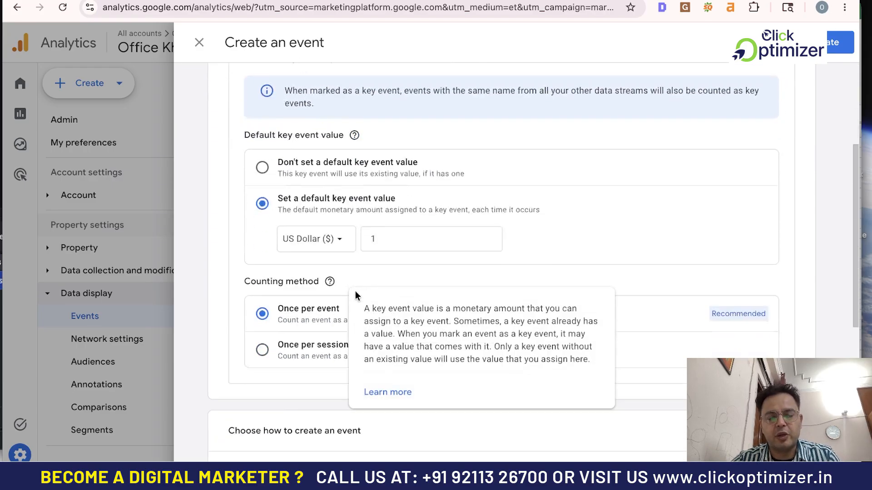
pyautogui.scroll(-2, 291, 348)
pyautogui.scroll(1, 300, 281)
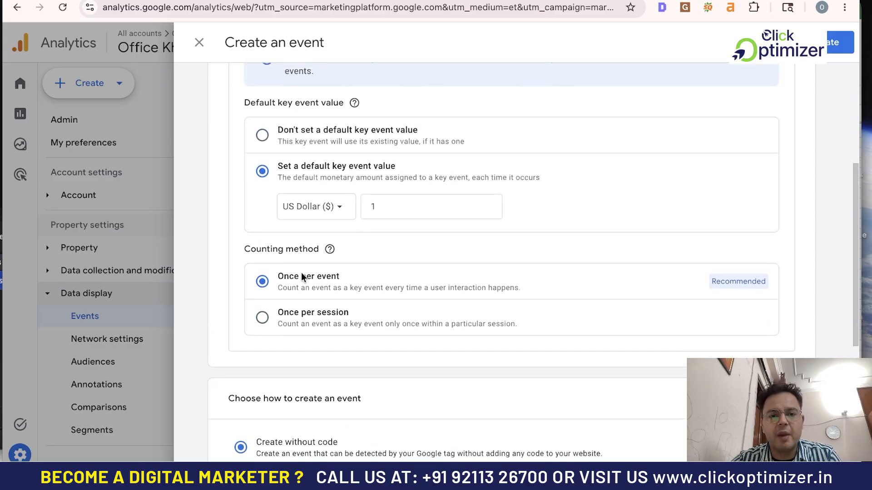
# Open the detailed matching conditions of the code-free event and remove the page_location condition
pyautogui.scroll(-5, 301, 277)
pyautogui.scroll(-2, 301, 272)
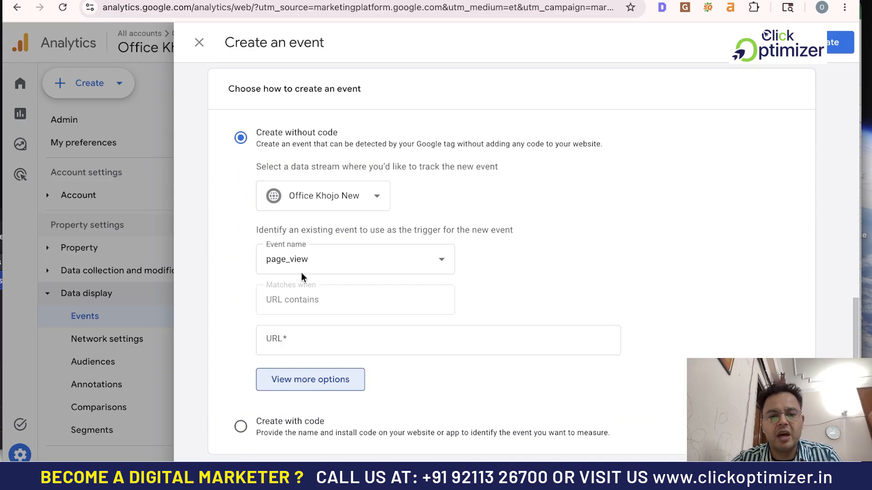
pyautogui.click(308, 387)
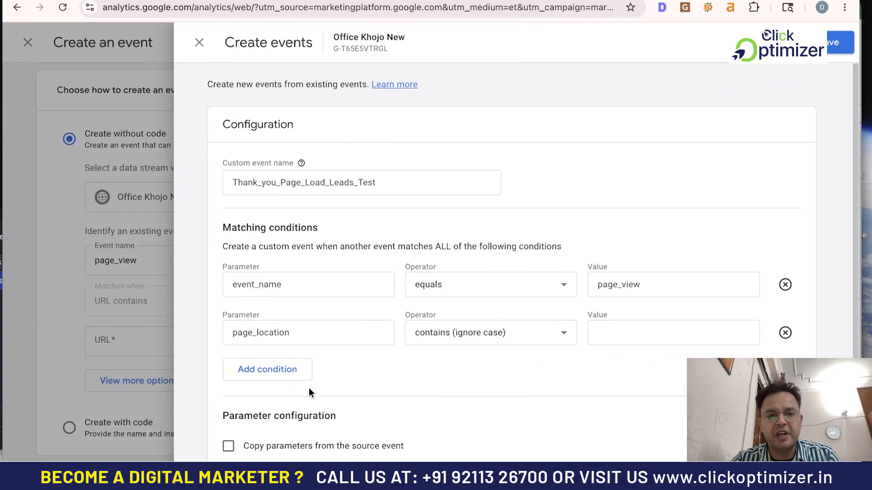
pyautogui.click(389, 184)
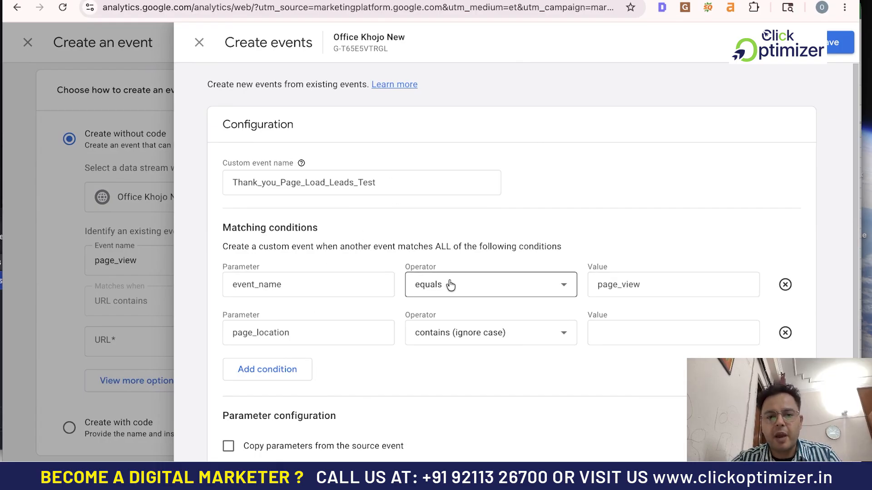
pyautogui.click(785, 333)
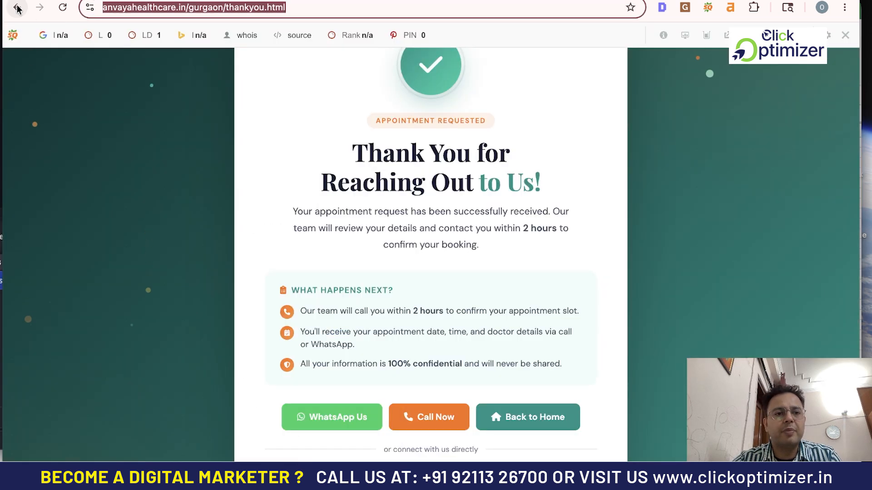
# Examine the Anvaya Healthcare landing page, its consultation form and appointment pop-up, and the thank-you page shown after submission
pyautogui.click(17, 7)
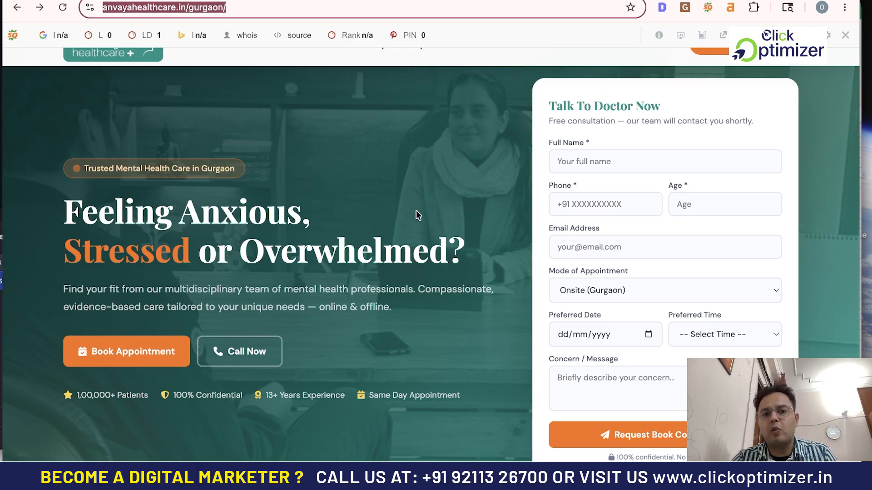
pyautogui.click(39, 8)
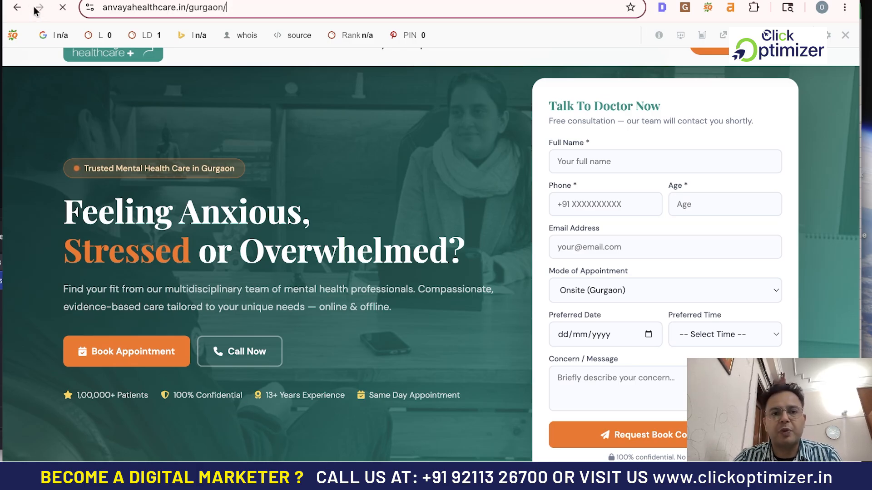
pyautogui.click(17, 7)
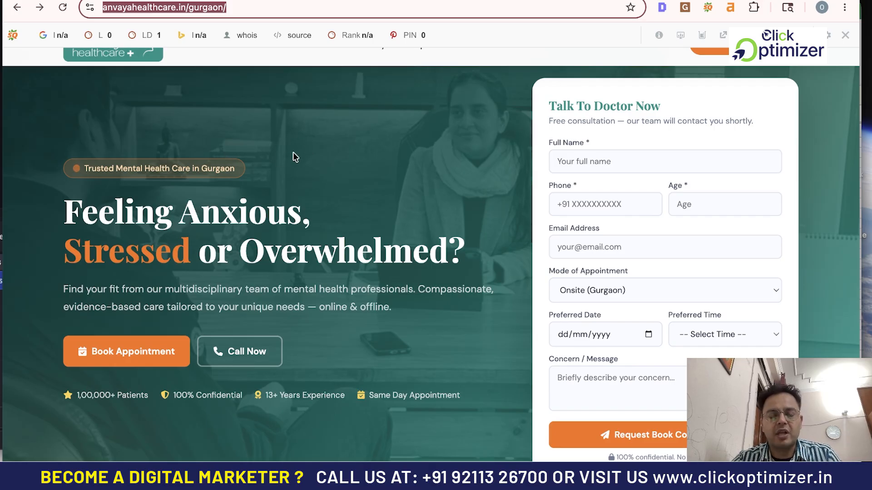
pyautogui.click(240, 7)
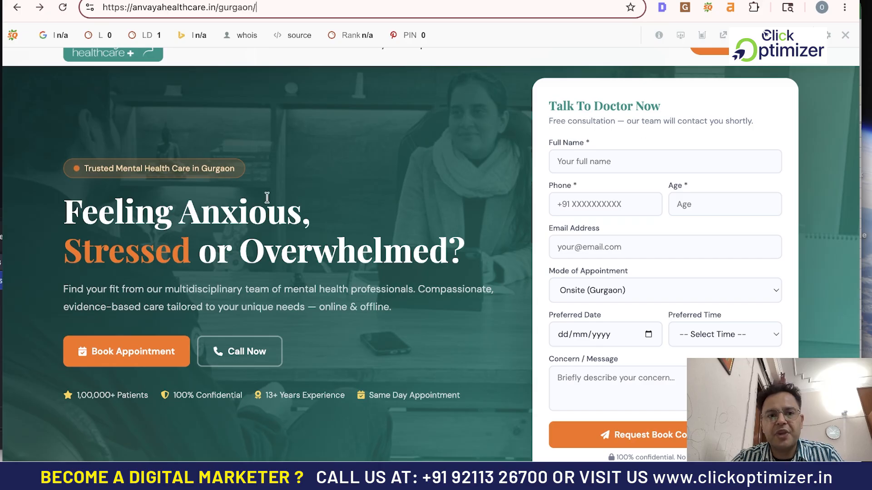
pyautogui.click(625, 158)
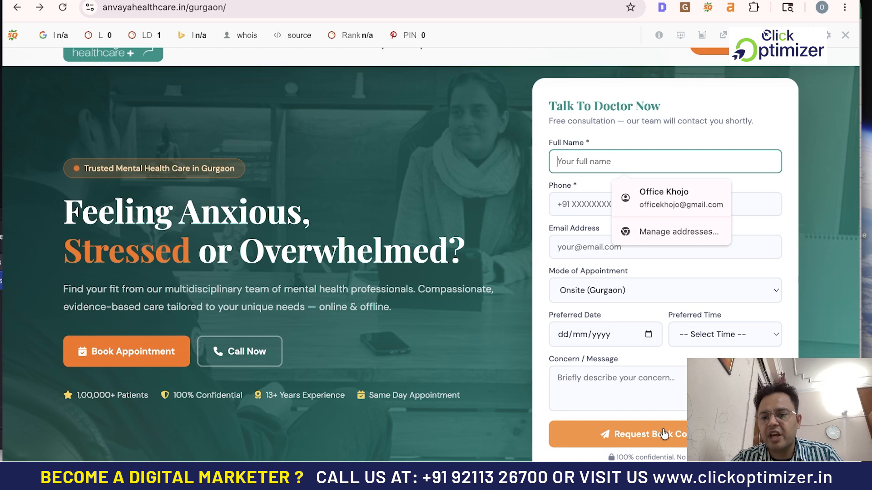
pyautogui.click(124, 357)
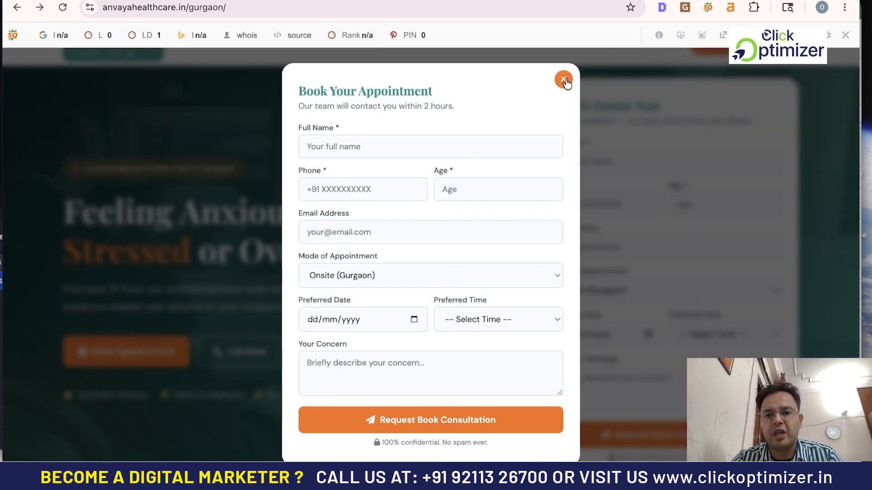
pyautogui.click(564, 80)
pyautogui.click(40, 8)
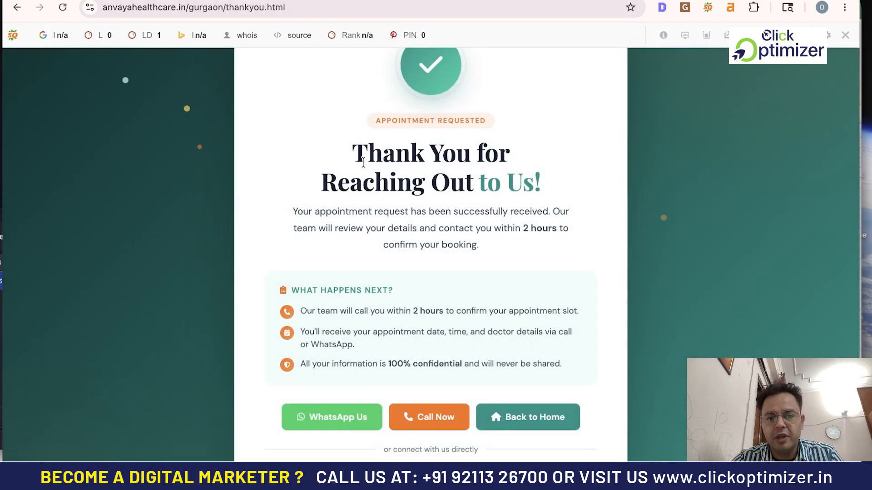
pyautogui.click(17, 7)
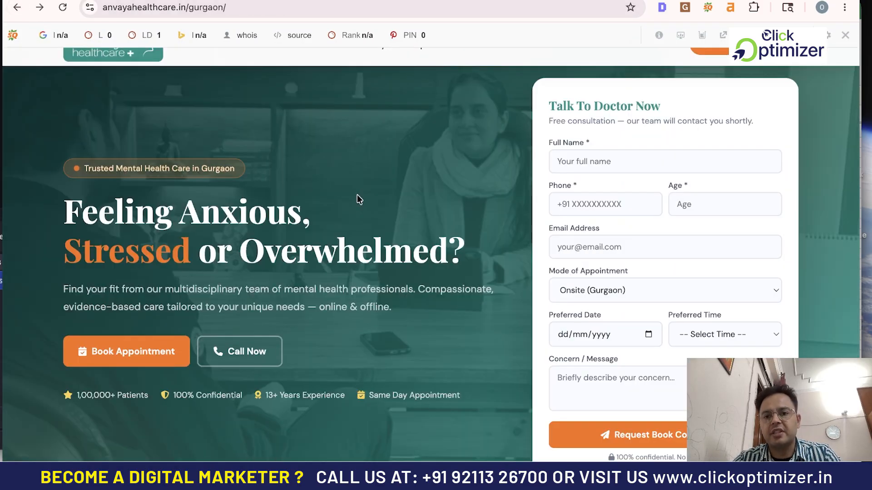
# Switch back to Google Analytics and change the remaining matching condition's parameter to page_location
pyautogui.hotkey('ctrl', 'Tab')
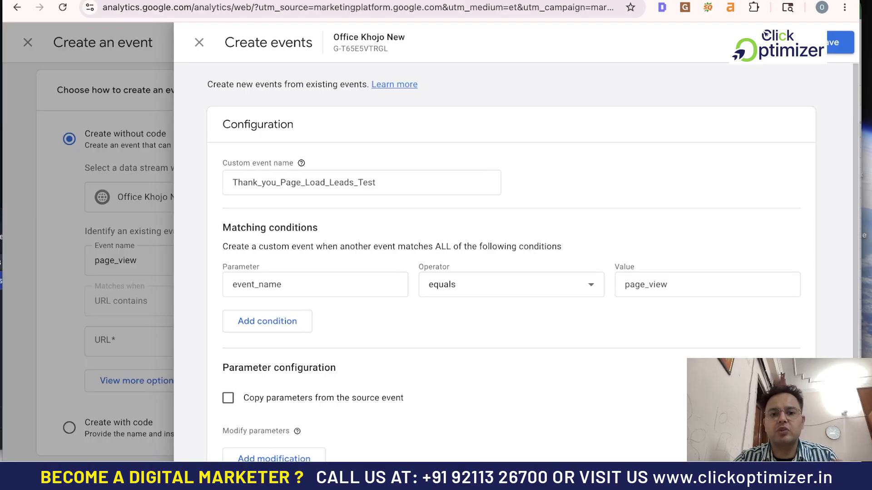
pyautogui.scroll(-1, 397, 246)
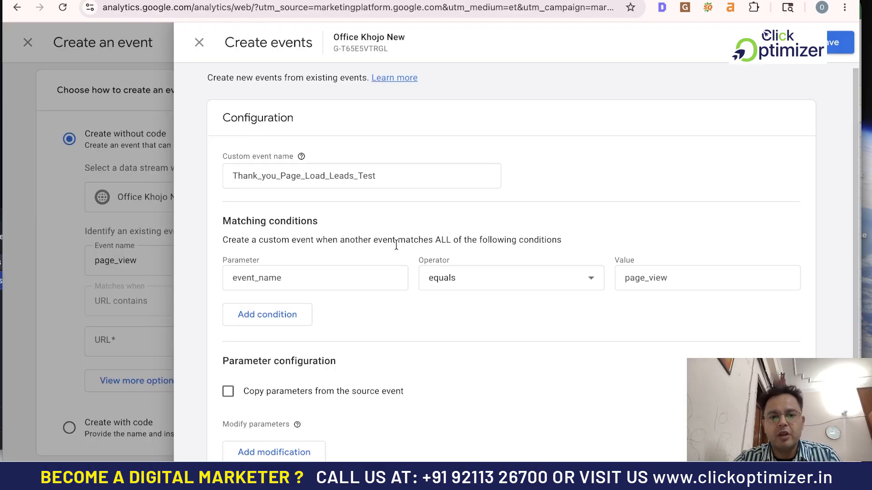
pyautogui.click(312, 279)
pyautogui.press('BackSpace')
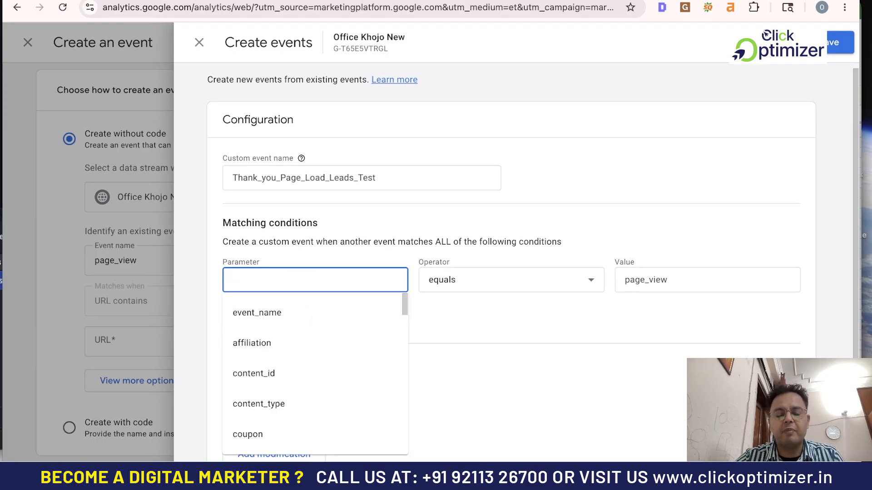
pyautogui.write('page')
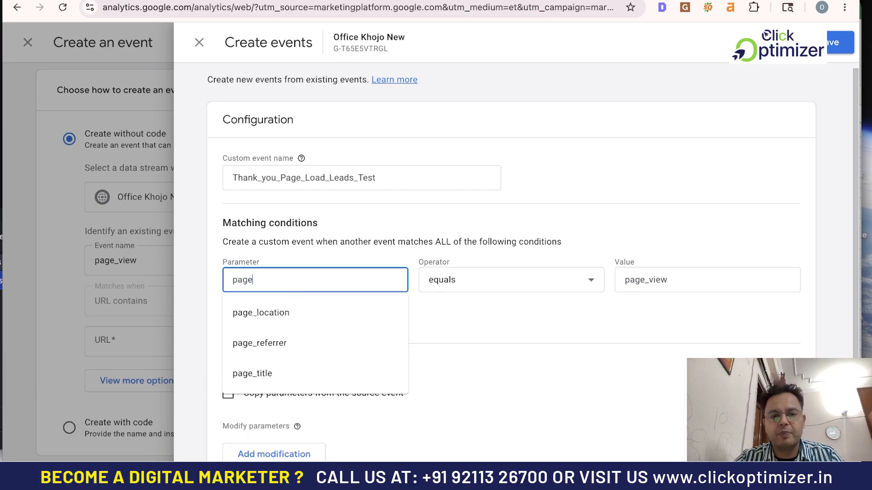
pyautogui.click(288, 312)
pyautogui.click(438, 335)
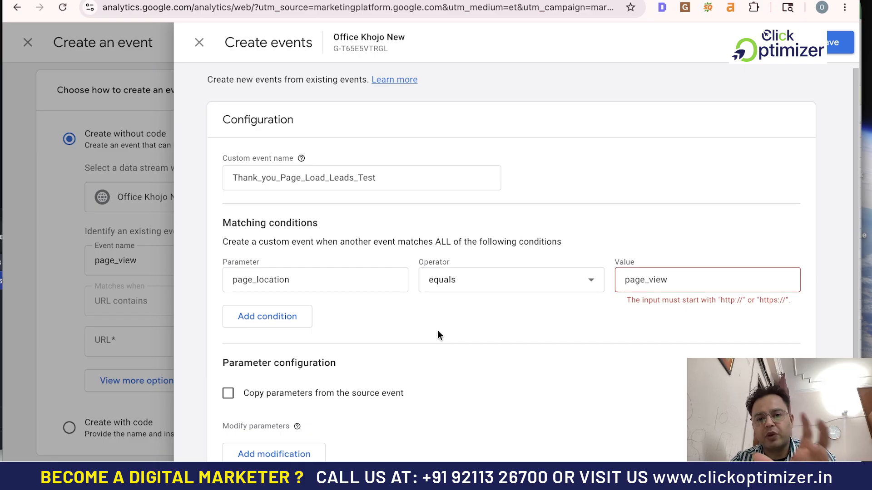
# Set the operator of the page_location condition to contains
pyautogui.click(496, 279)
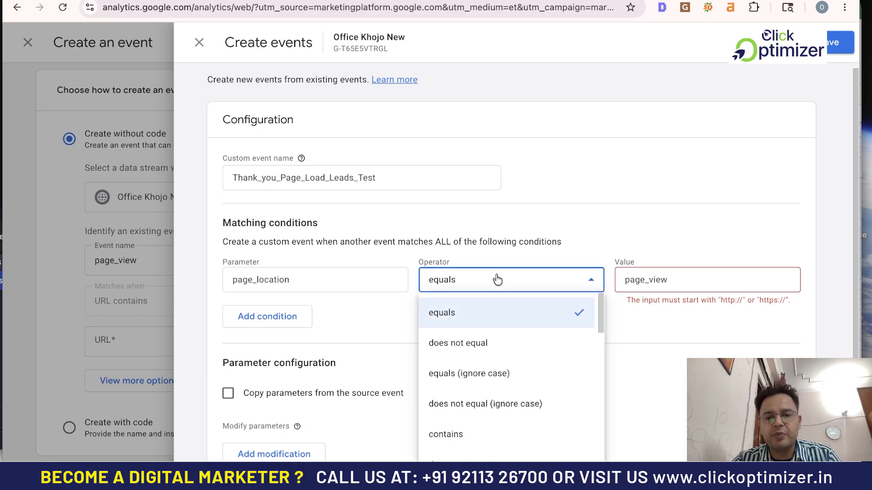
pyautogui.scroll(-1, 501, 386)
pyautogui.click(463, 403)
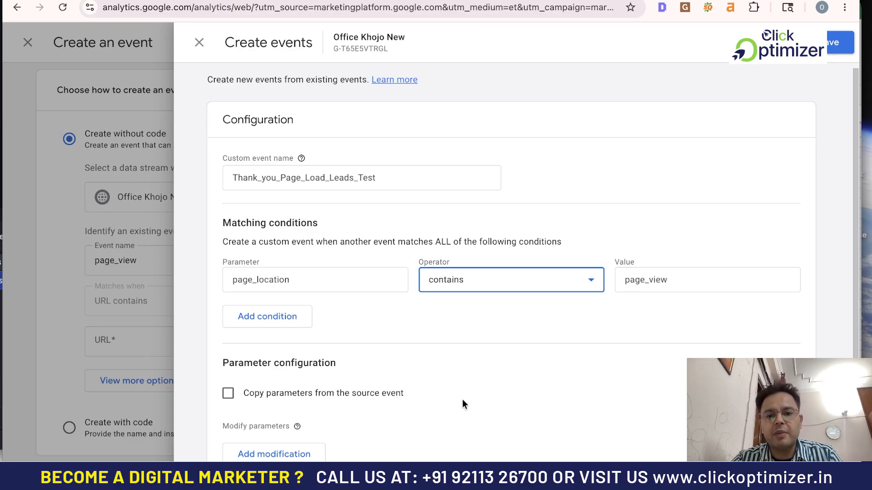
pyautogui.click(498, 280)
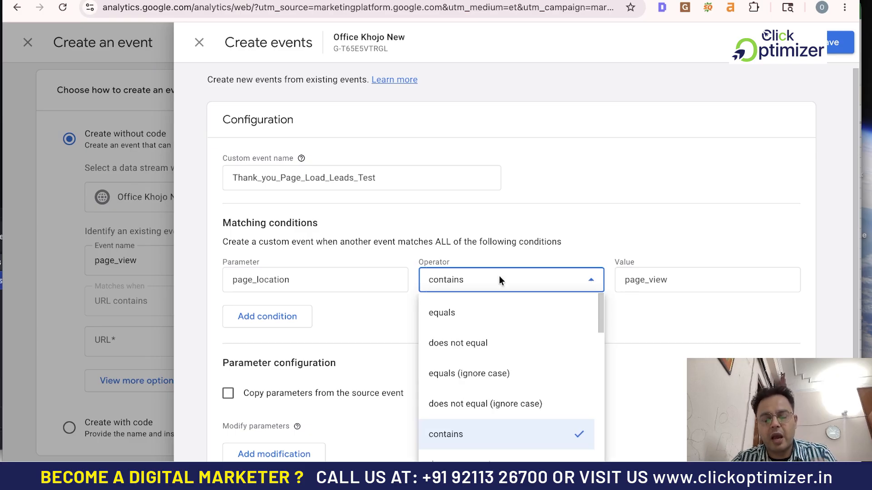
pyautogui.click(474, 434)
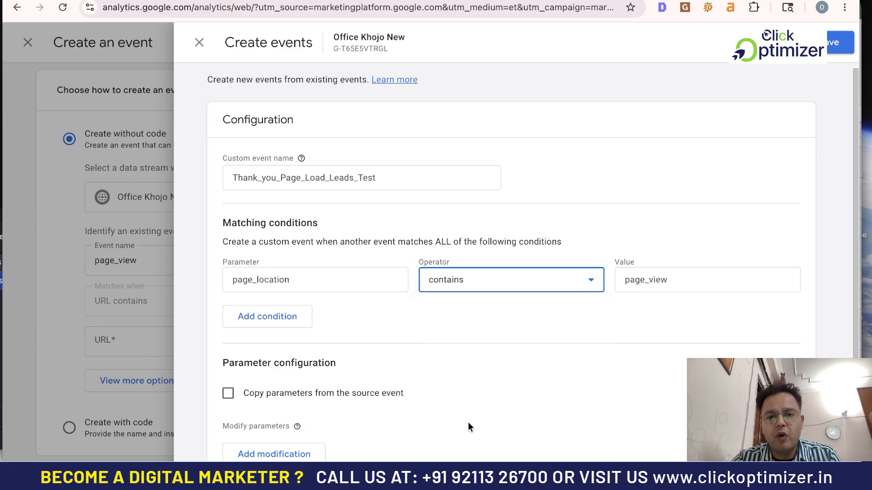
pyautogui.click(676, 280)
pyautogui.hotkey('ctrl', 'a')
pyautogui.press('BackSpace')
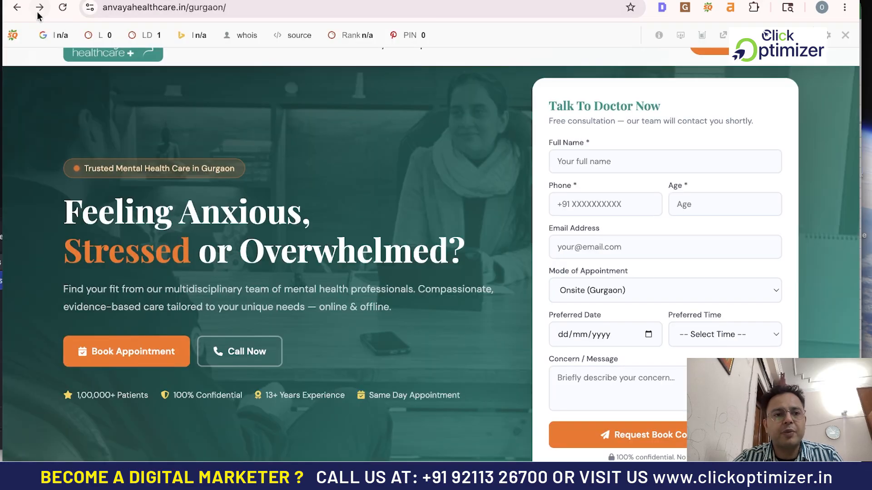
pyautogui.click(40, 7)
pyautogui.click(301, 9)
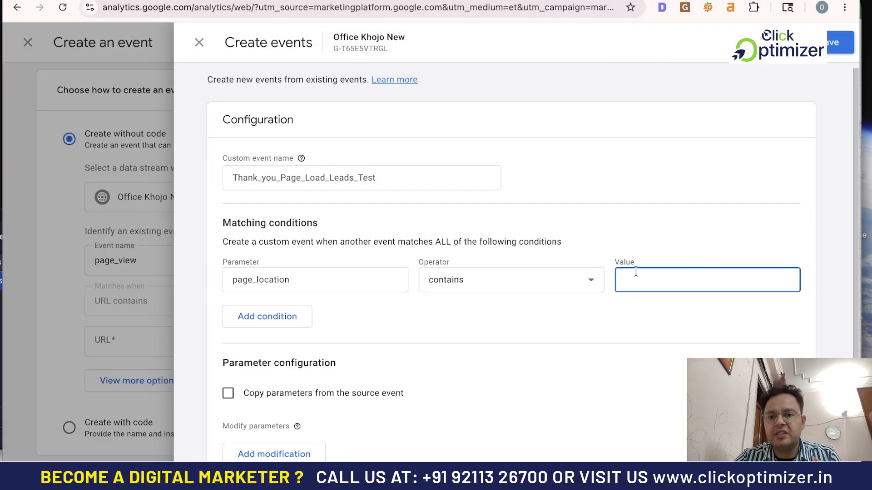
pyautogui.write('anvayahealthcare.in/gurgaon/thankyou.html')
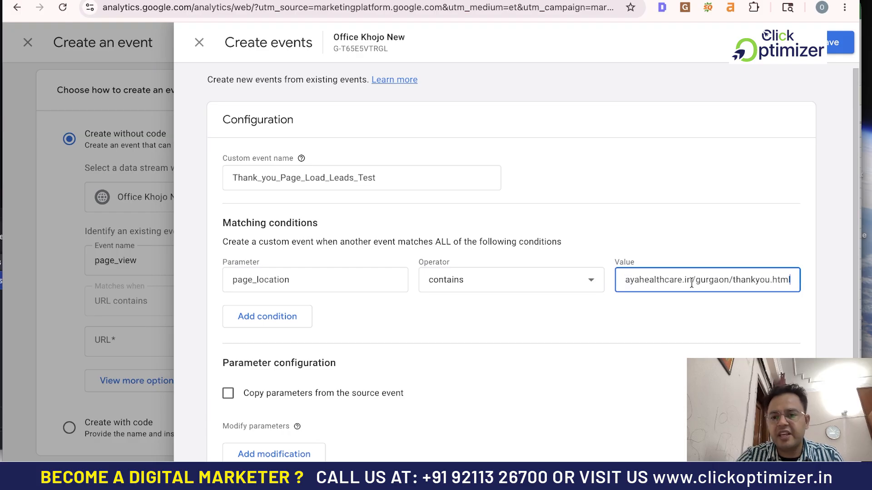
# Try the equals operator with the full thank-you address and inspect that address in a new browser tab
pyautogui.click(577, 280)
pyautogui.click(476, 312)
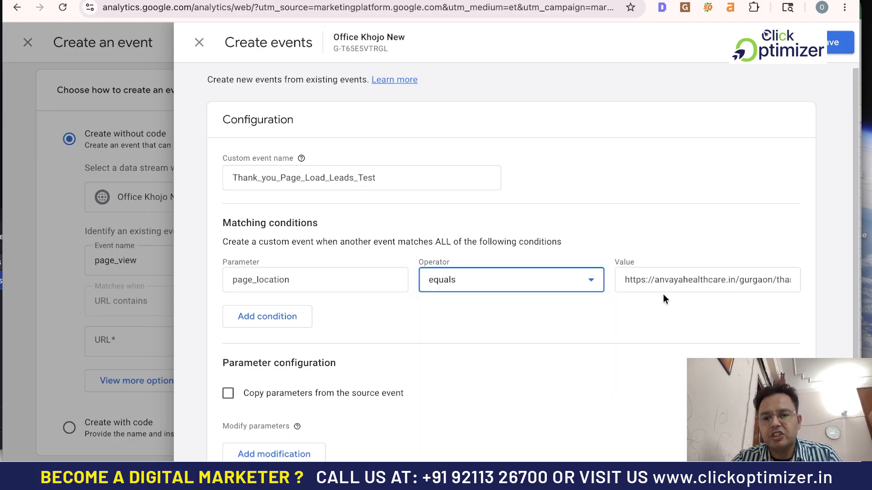
pyautogui.click(652, 284)
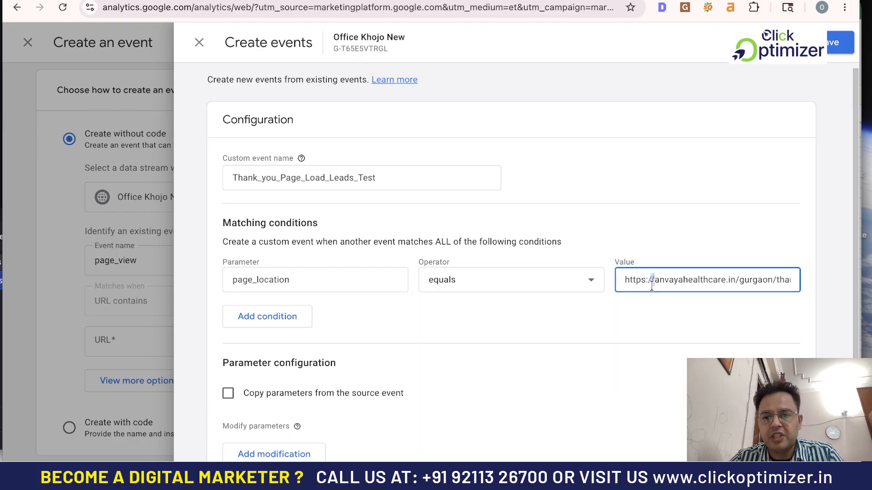
pyautogui.tripleClick(651, 285)
pyautogui.hotkey('ctrl', 'c')
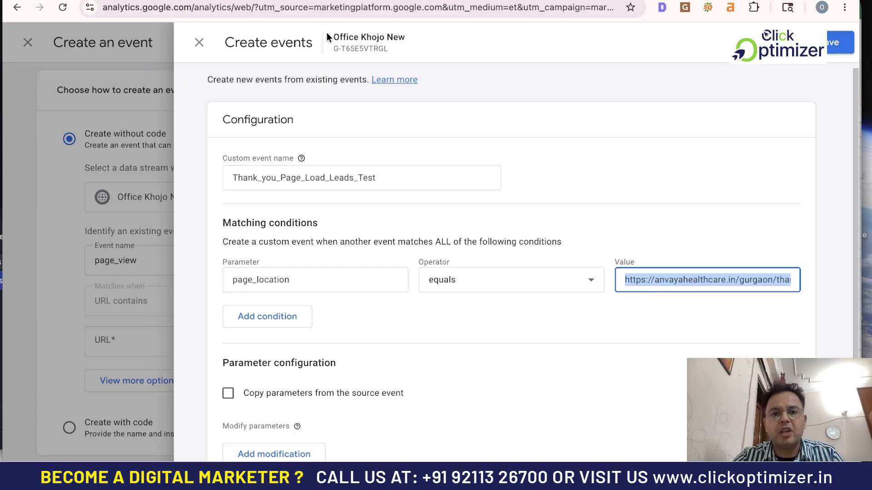
pyautogui.hotkey('ctrl', 't')
pyautogui.hotkey('ctrl', 'v')
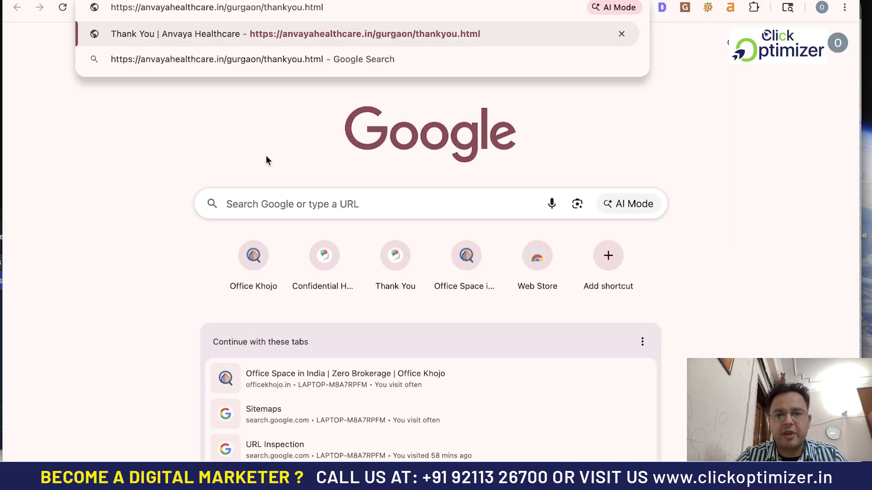
pyautogui.click(45, 0)
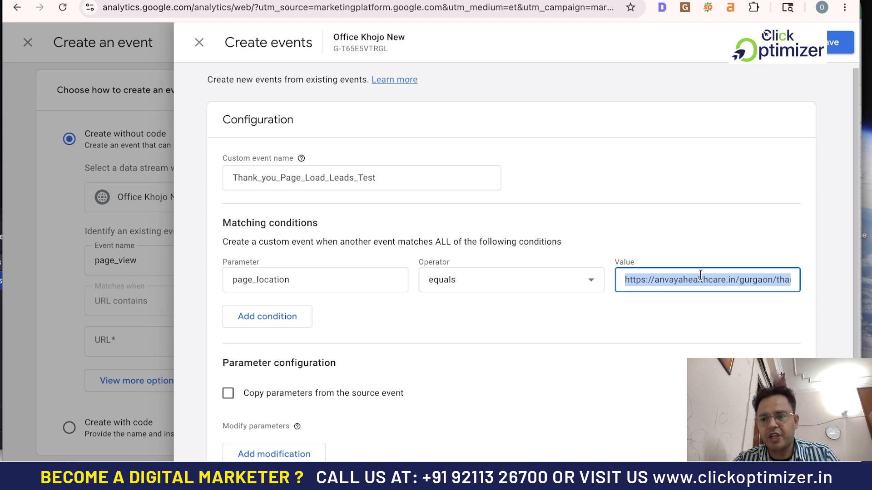
# Set the page_location operator to contains and shorten the condition value to thankyou.html
pyautogui.click(520, 283)
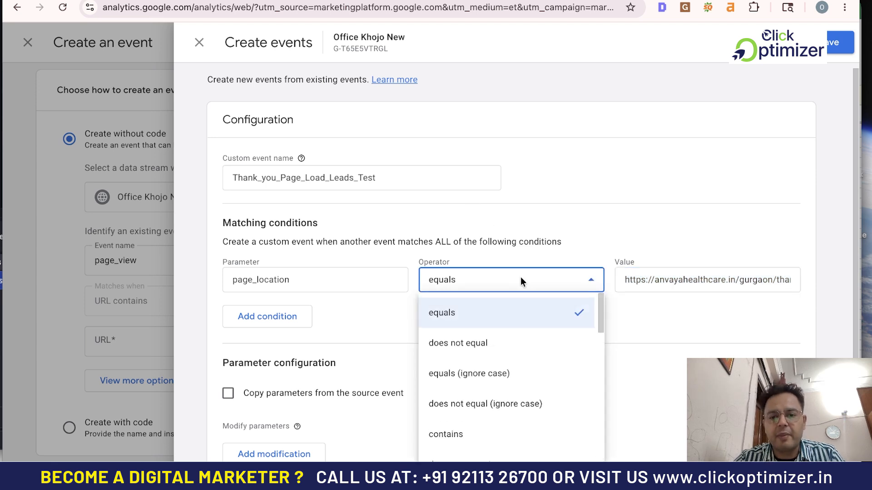
pyautogui.click(469, 431)
pyautogui.hscroll(5, 720, 291)
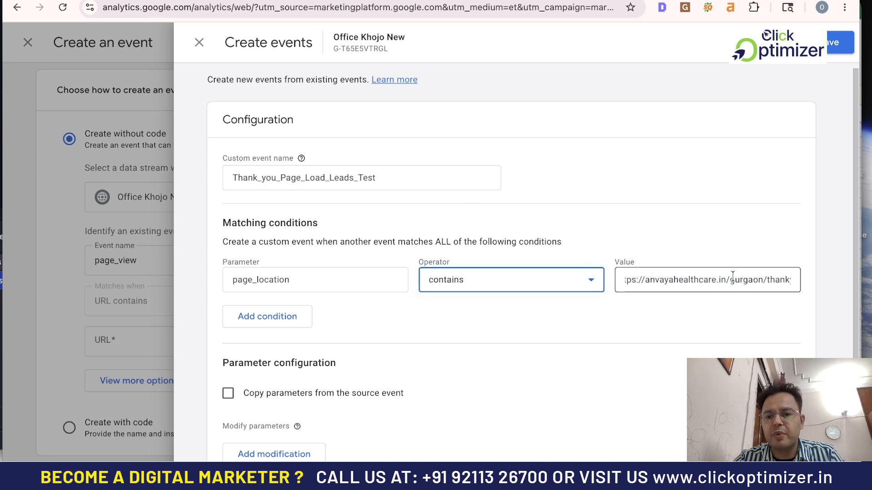
pyautogui.moveTo(733, 279); pyautogui.dragTo(595, 289)
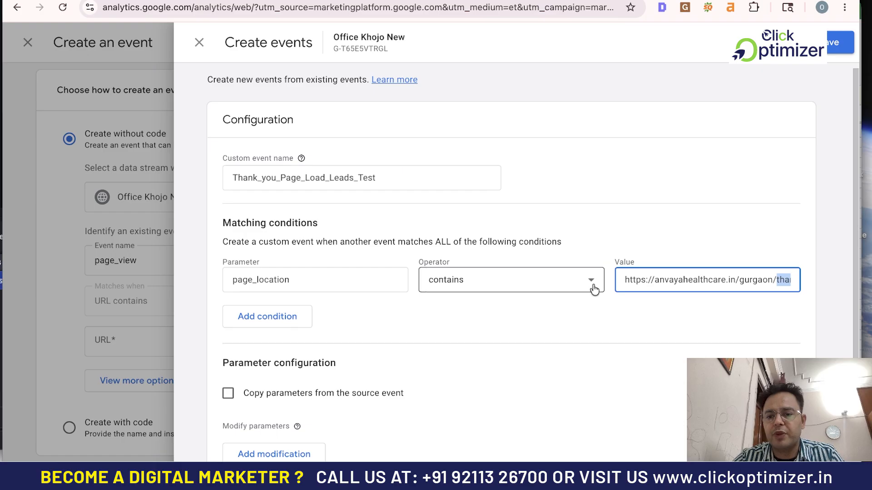
pyautogui.click(770, 281)
pyautogui.press('BackSpace')
pyautogui.press('BackSpace')
pyautogui.press('BackSpace')
pyautogui.press('BackSpace')
pyautogui.press('BackSpace')
pyautogui.press('BackSpace')
pyautogui.press('BackSpace')
pyautogui.press('BackSpace')
pyautogui.press('BackSpace')
pyautogui.press('BackSpace')
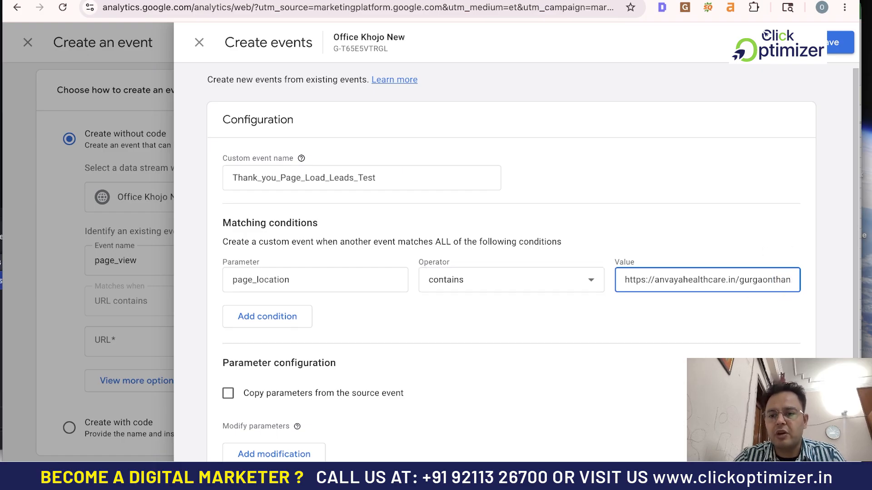
pyautogui.press('BackSpace')
pyautogui.press('BackSpace')
pyautogui.press('BackSpace')
pyautogui.press('BackSpace')
pyautogui.press('BackSpace')
pyautogui.press('BackSpace')
pyautogui.press('BackSpace')
pyautogui.press('BackSpace')
pyautogui.press('BackSpace')
pyautogui.press('BackSpace')
pyautogui.press('BackSpace')
pyautogui.press('BackSpace')
pyautogui.press('BackSpace')
pyautogui.press('BackSpace')
pyautogui.press('BackSpace')
pyautogui.press('BackSpace')
pyautogui.press('BackSpace')
pyautogui.press('BackSpace')
pyautogui.press('BackSpace')
pyautogui.press('BackSpace')
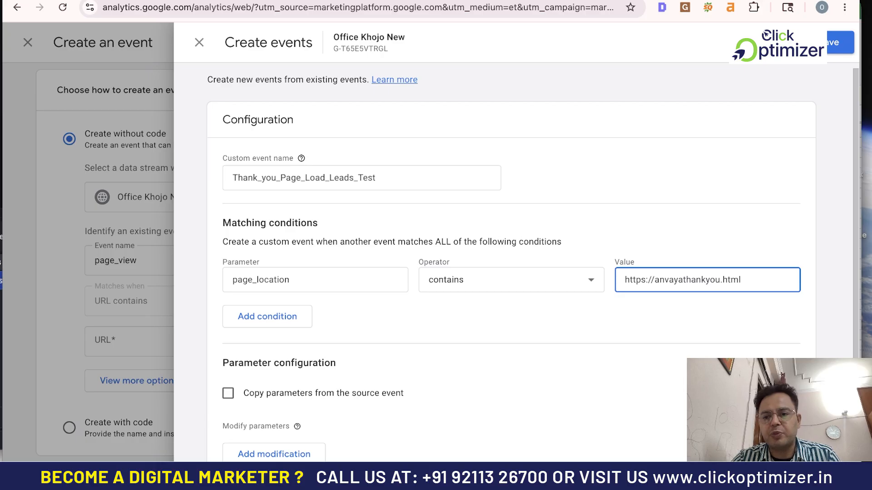
pyautogui.press('BackSpace')
pyautogui.press('BackSpace')
pyautogui.press('BackSpace')
pyautogui.press('BackSpace')
pyautogui.press('BackSpace')
pyautogui.press('BackSpace')
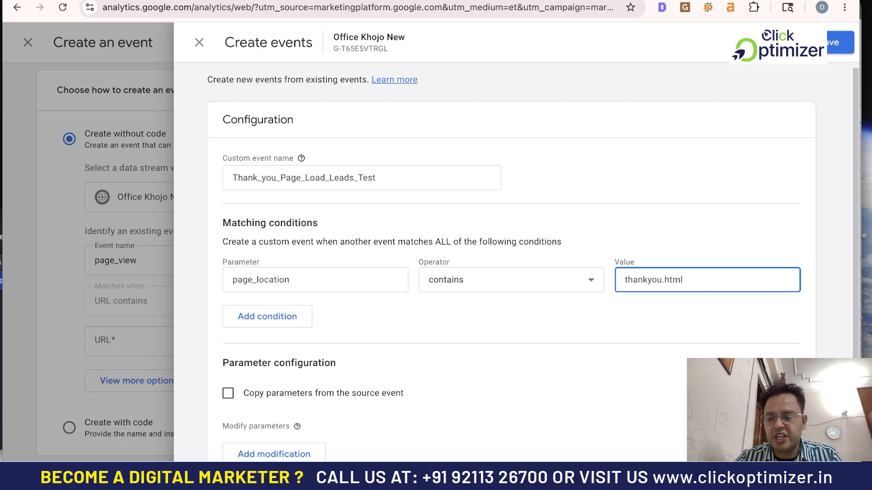
# Set the condition value to /thankyou.html and compare it with the ending of the thank-you page's address
pyautogui.write('/')
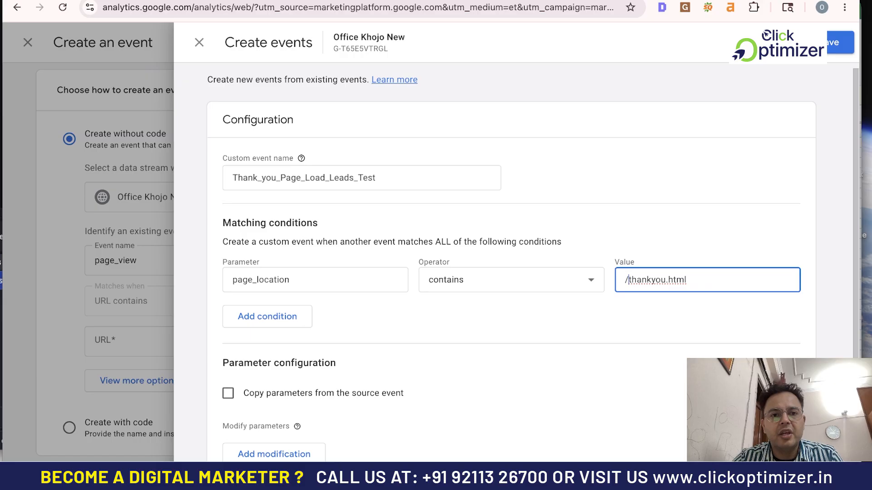
pyautogui.click(274, 1)
pyautogui.click(298, 10)
pyautogui.moveTo(316, 7); pyautogui.dragTo(253, 7)
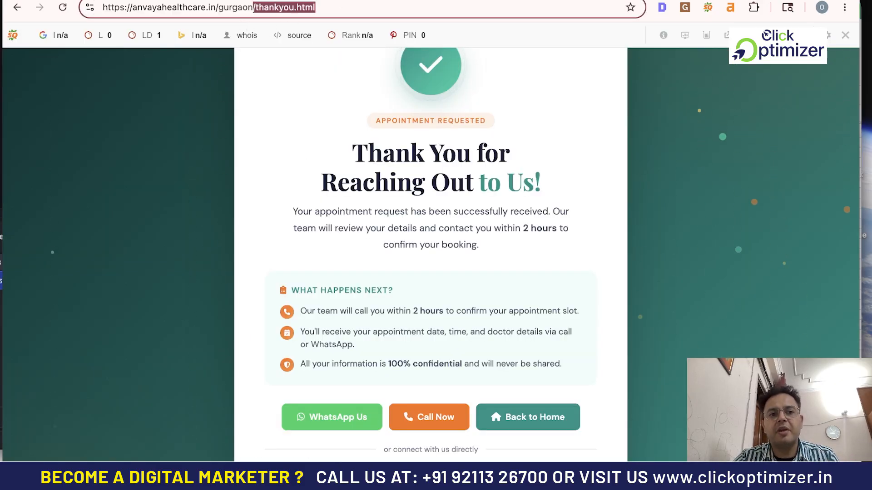
pyautogui.click(111, 0)
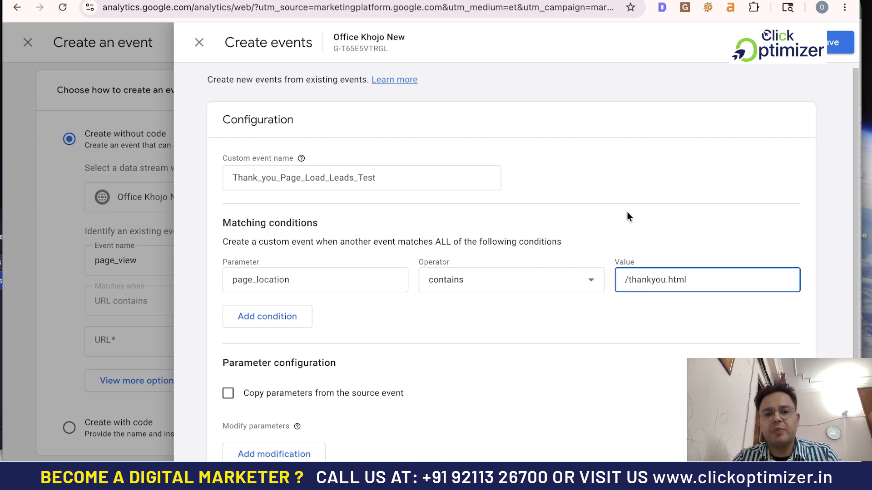
# Replace the custom event name with landingGurgaon+Thankyoupage
pyautogui.click(376, 177)
pyautogui.hotkey('ctrl', 'a')
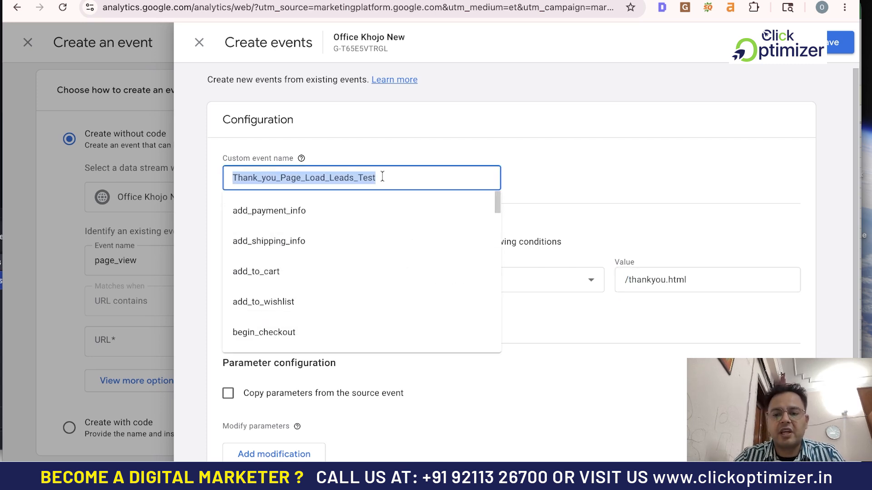
pyautogui.press('BackSpace')
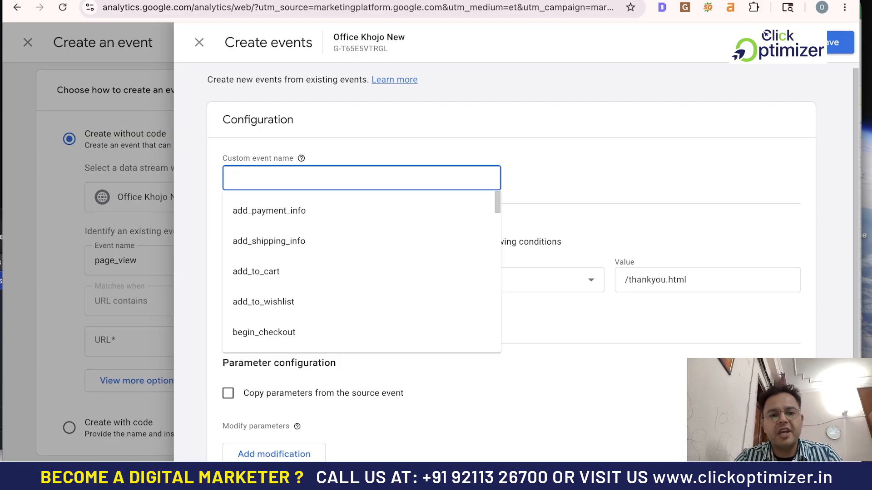
pyautogui.write('landng')
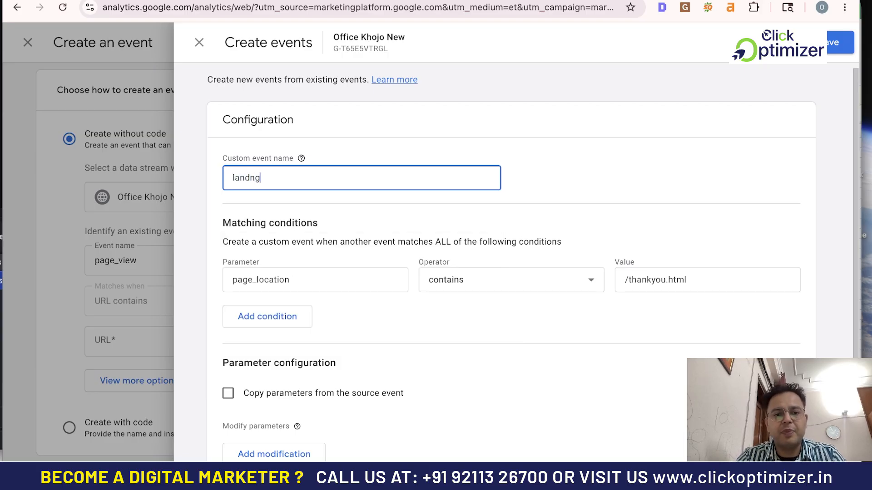
pyautogui.press('BackSpace')
pyautogui.press('BackSpace')
pyautogui.write('ing')
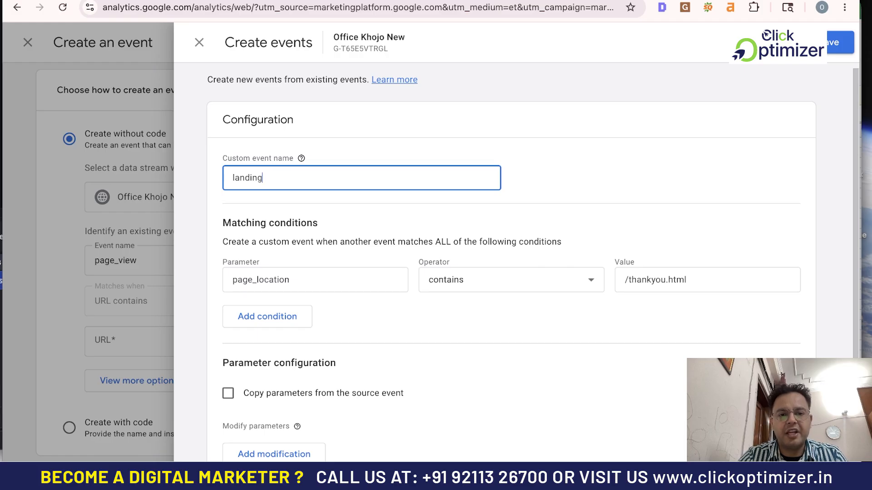
pyautogui.write('Gurgaon')
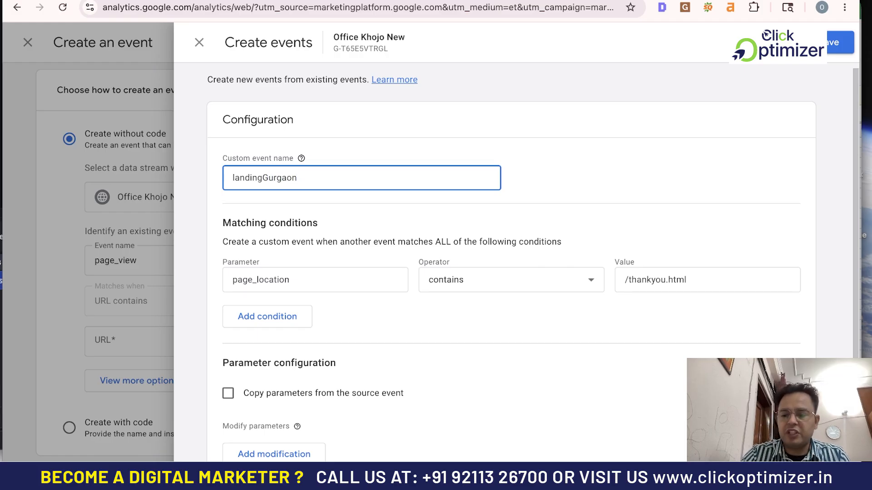
pyautogui.write('+Thankyou page')
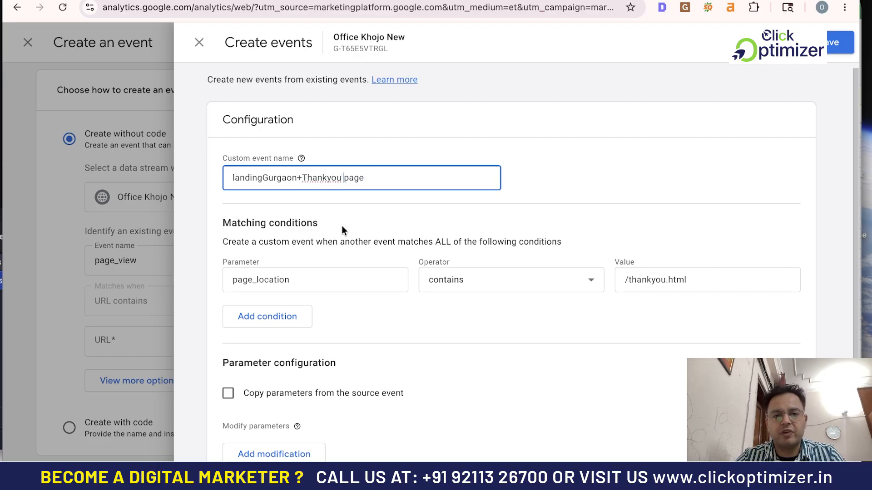
pyautogui.press('BackSpace')
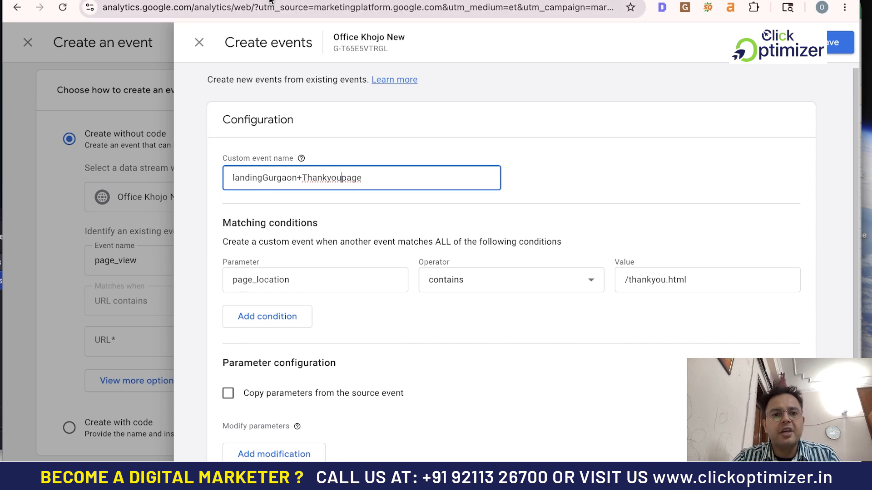
pyautogui.click(136, 0)
pyautogui.click(18, 10)
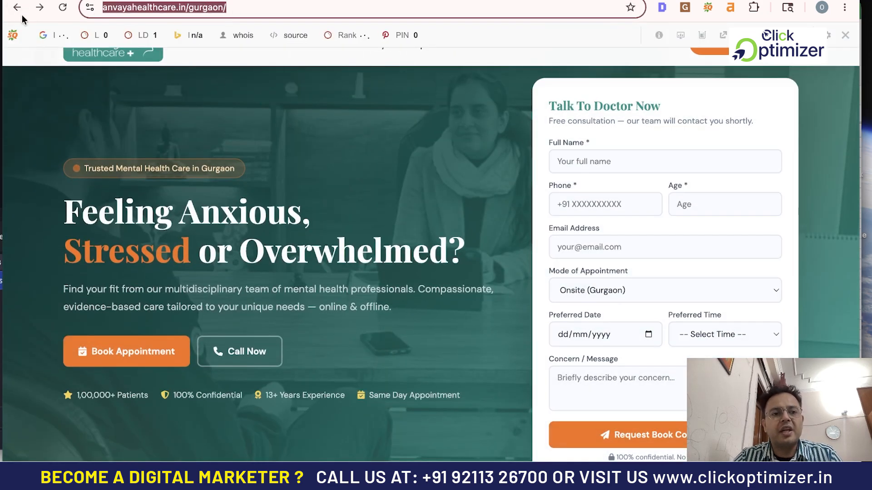
pyautogui.click(40, 7)
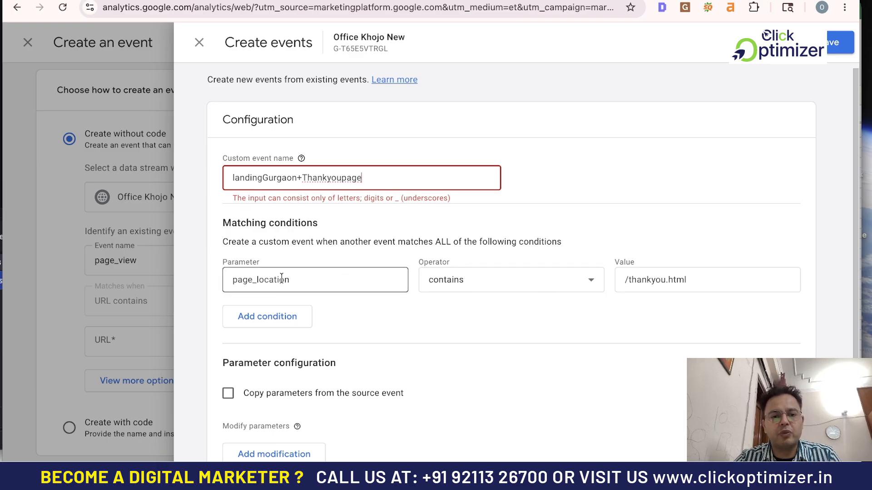
pyautogui.click(482, 277)
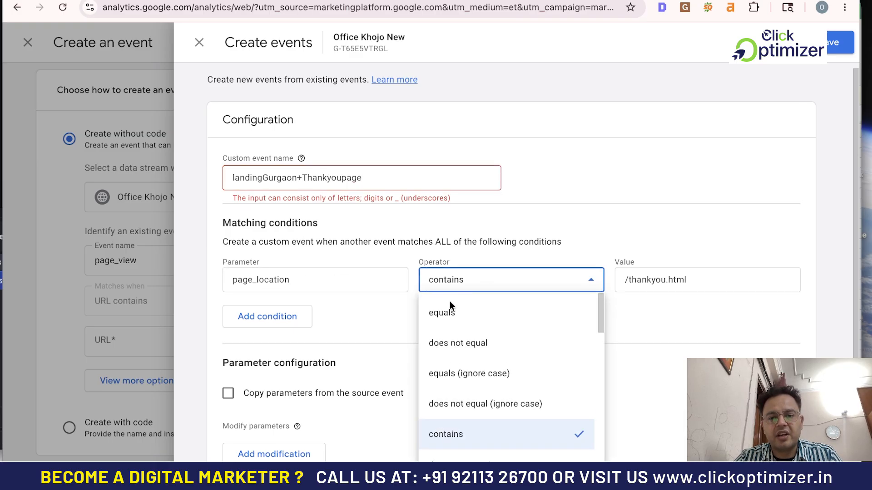
pyautogui.click(454, 315)
pyautogui.tripleClick(697, 278)
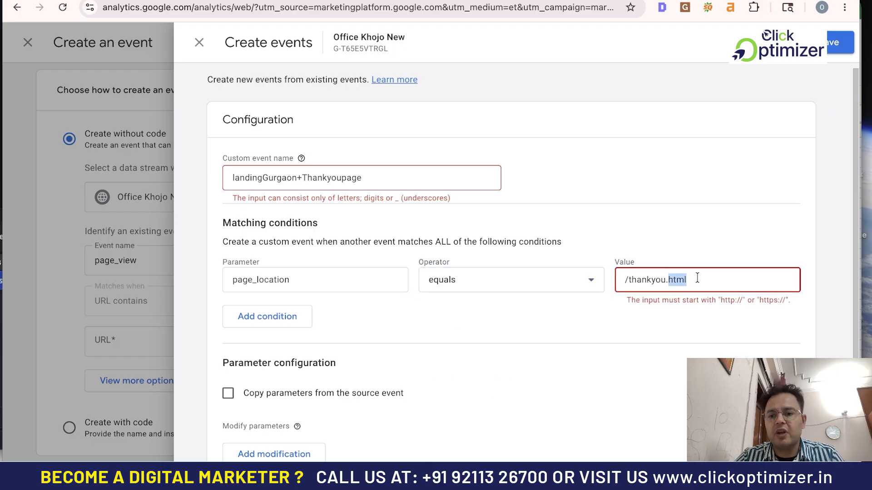
pyautogui.press('BackSpace')
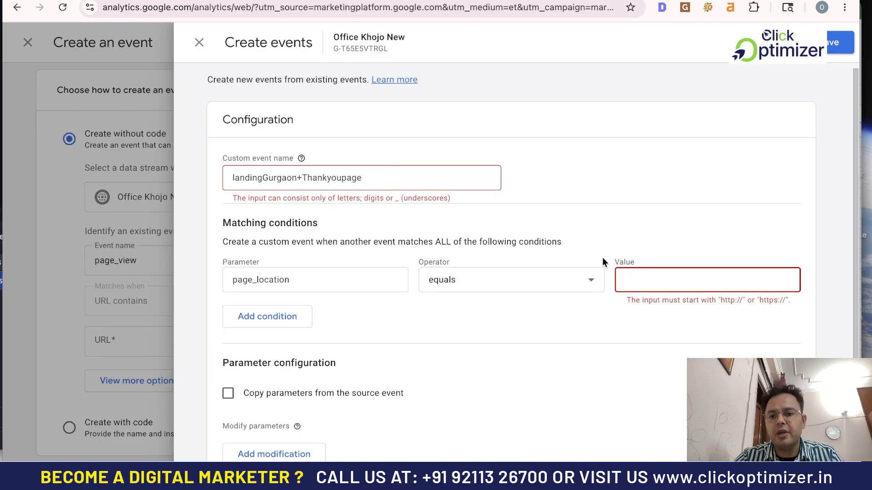
pyautogui.write('https://anvayahealthcare.in/gurgaon/')
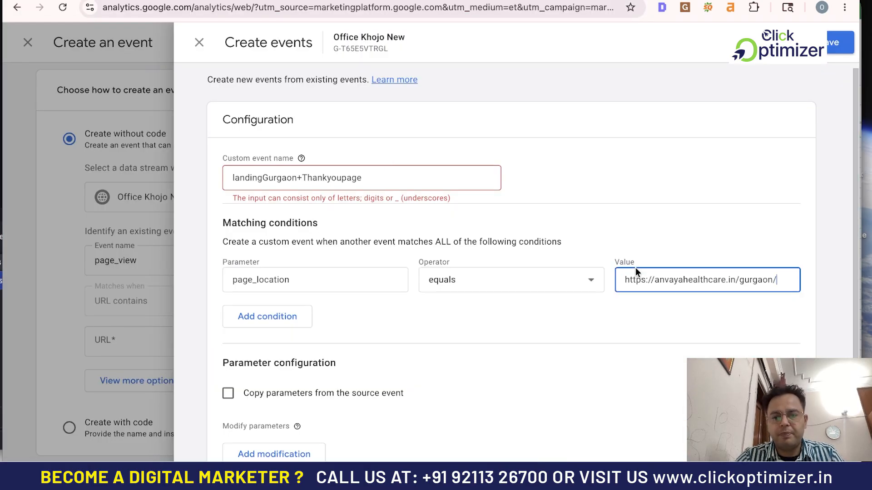
pyautogui.click(609, 323)
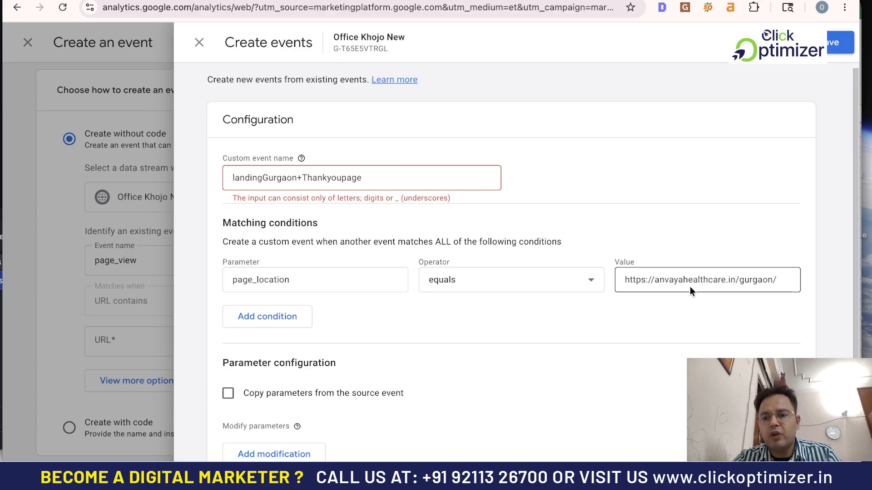
# Add a second matching condition with page_location as its parameter
pyautogui.click(267, 316)
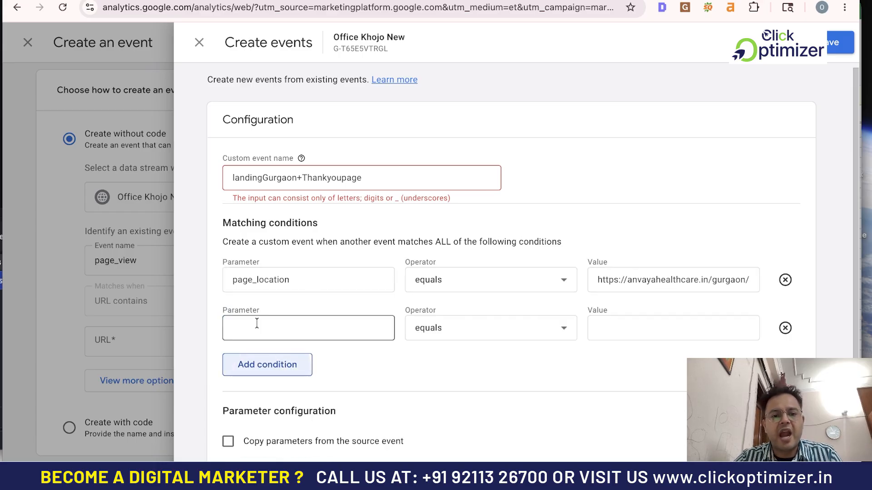
pyautogui.scroll(-1, 378, 353)
pyautogui.click(286, 316)
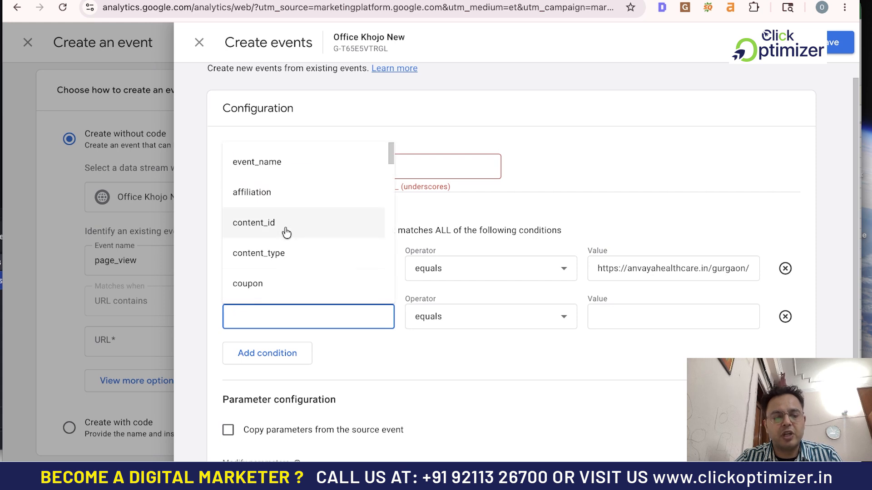
pyautogui.scroll(-5, 282, 279)
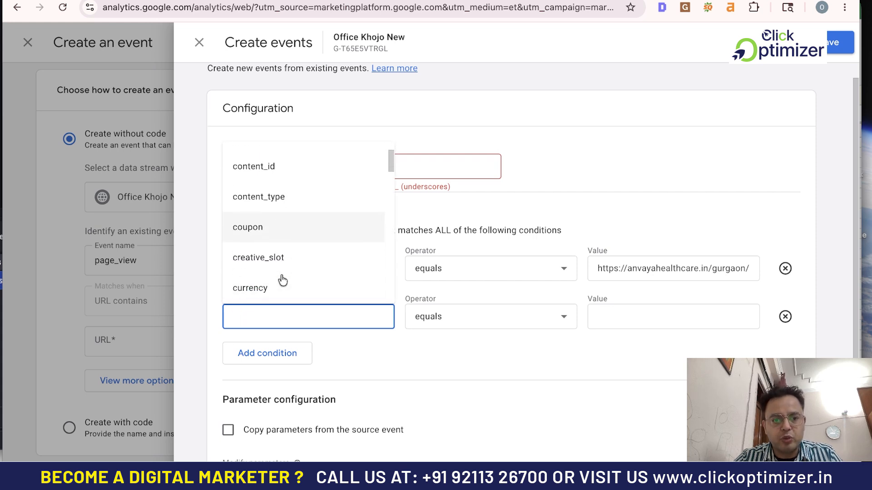
pyautogui.scroll(-4, 282, 280)
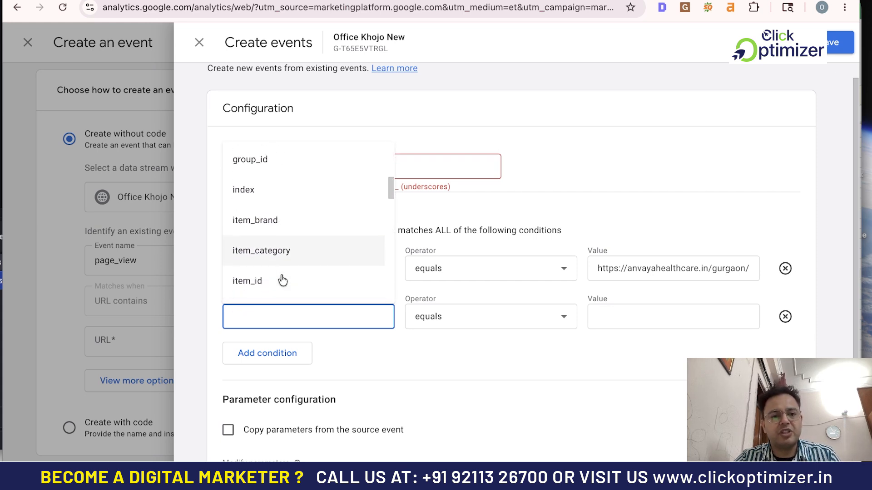
pyautogui.scroll(-5, 282, 279)
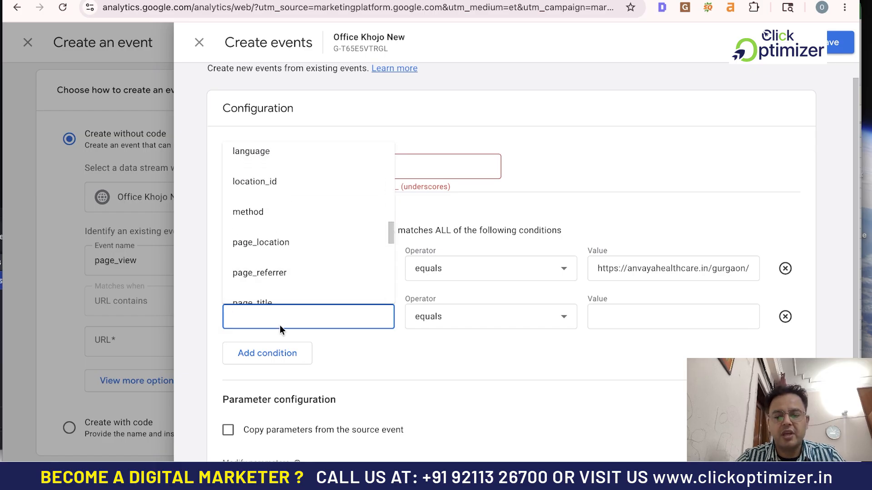
pyautogui.write('page')
pyautogui.click(290, 355)
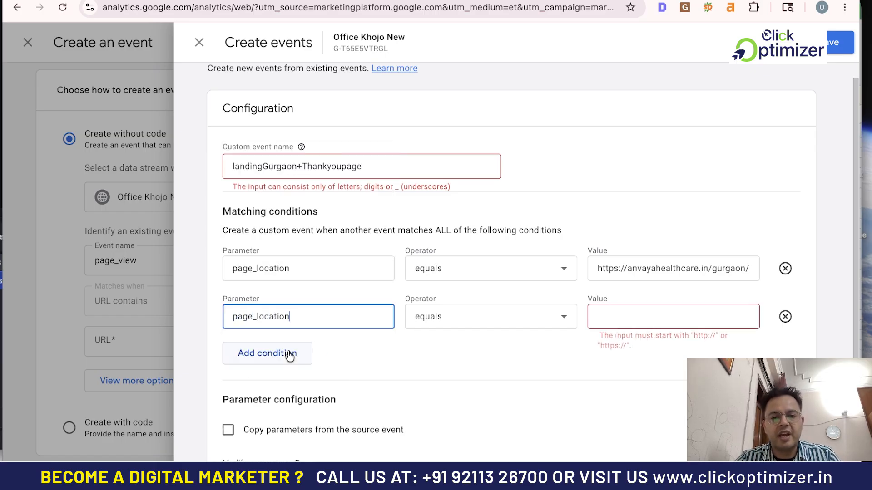
pyautogui.click(512, 317)
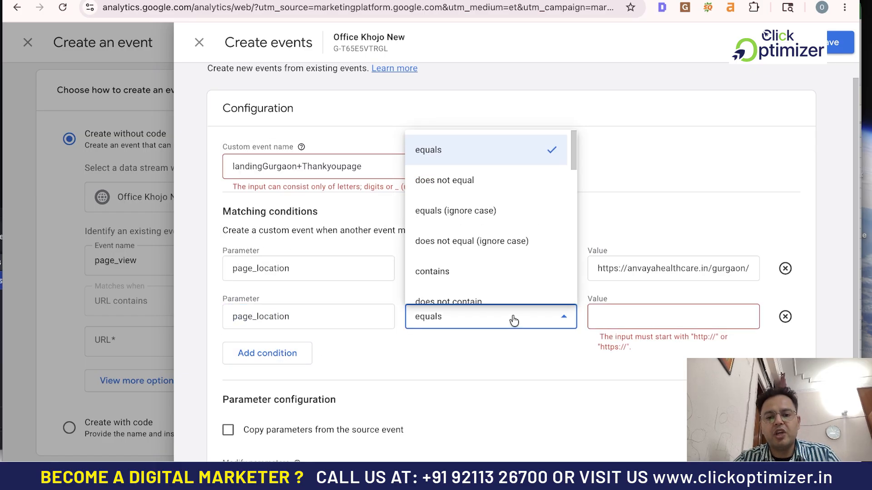
pyautogui.click(457, 150)
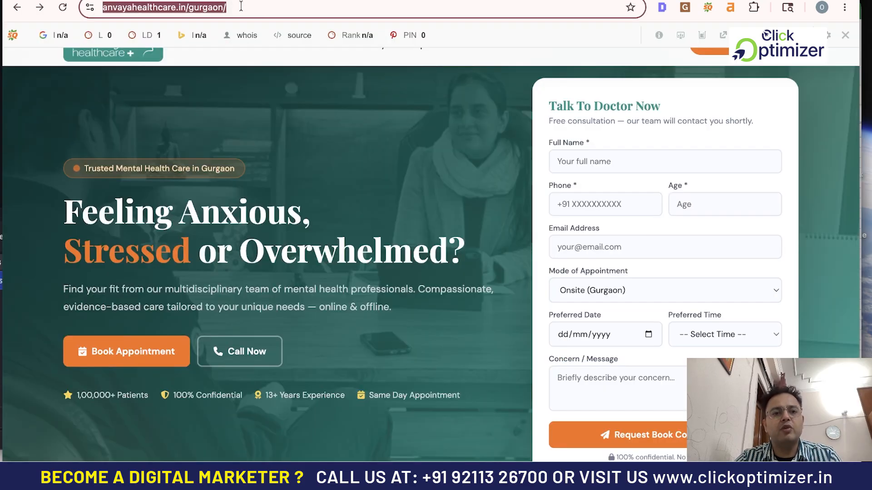
pyautogui.click(40, 8)
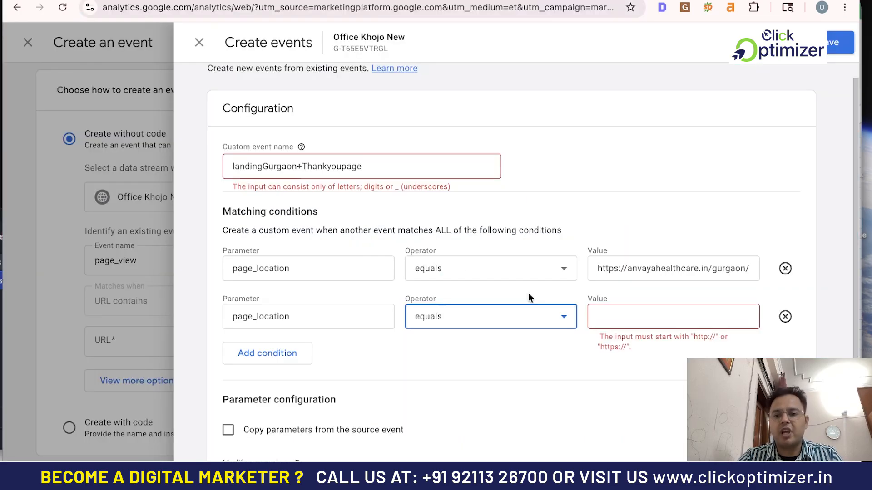
pyautogui.click(613, 317)
pyautogui.write('https://anvayahealthcare.in/gurgaon/thankyou.html')
pyautogui.scroll(-1, 637, 373)
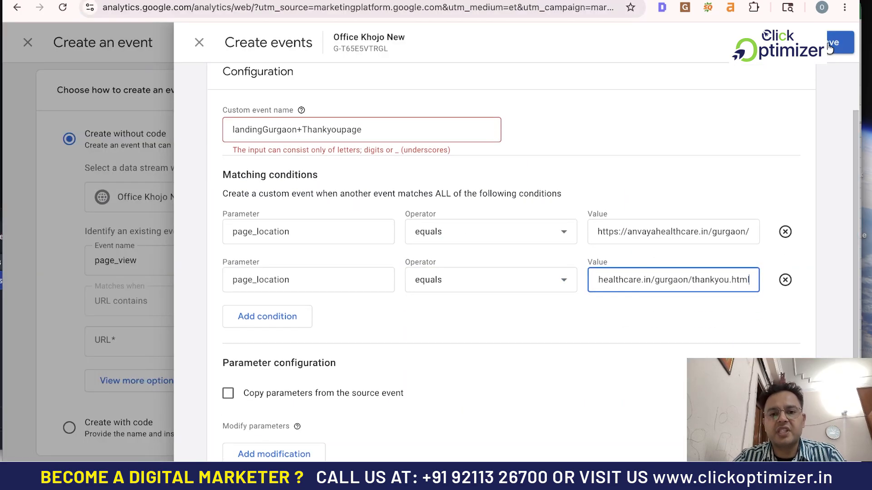
# Replace the plus sign in the custom event name with an underscore, giving landingGurgaon_Thankyoupage
pyautogui.scroll(1, 540, 136)
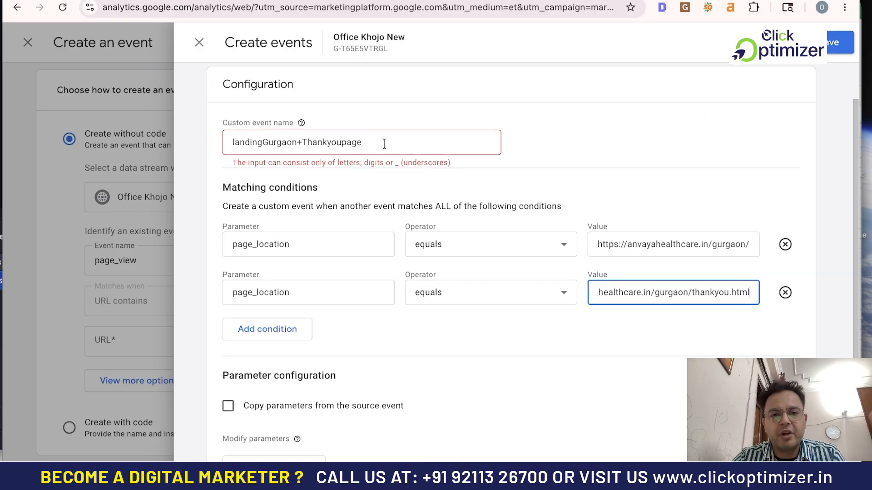
pyautogui.click(302, 142)
pyautogui.press('BackSpace')
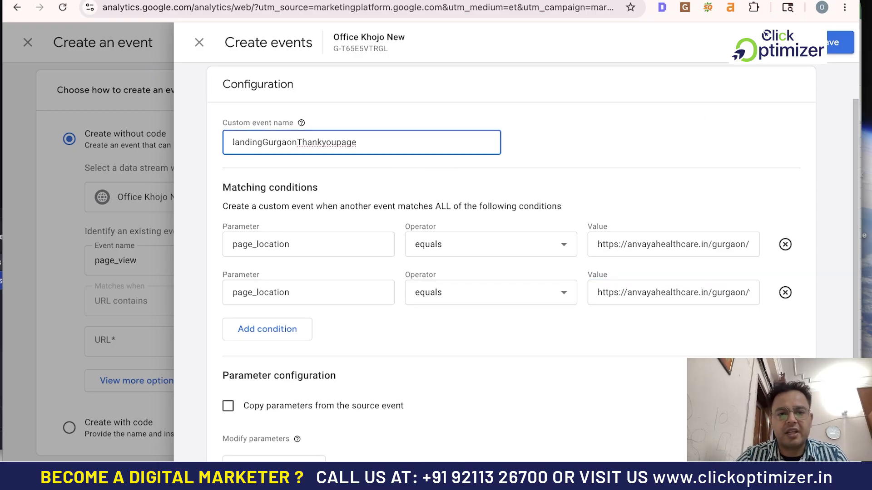
pyautogui.write('_')
pyautogui.click(557, 156)
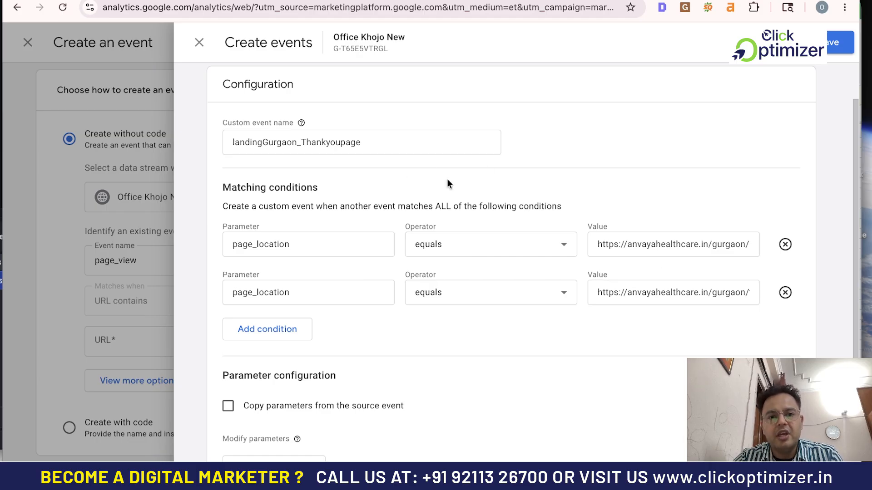
pyautogui.scroll(-1, 478, 361)
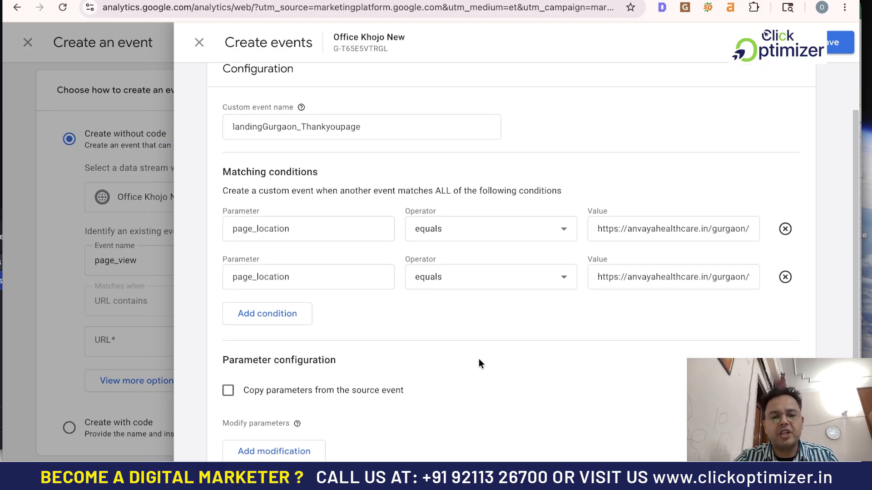